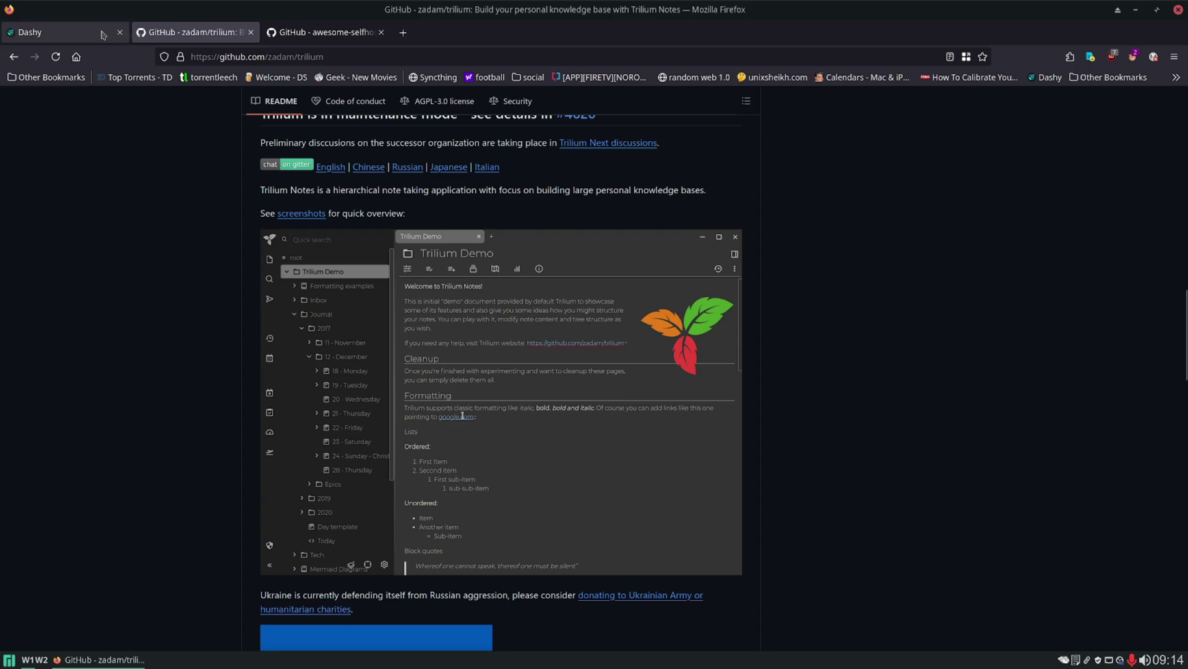
# - Glance at the ToDo notepad from the Dashy dashboard, close it, and return to the Trilium GitHub tab
pyautogui.click(60, 36)
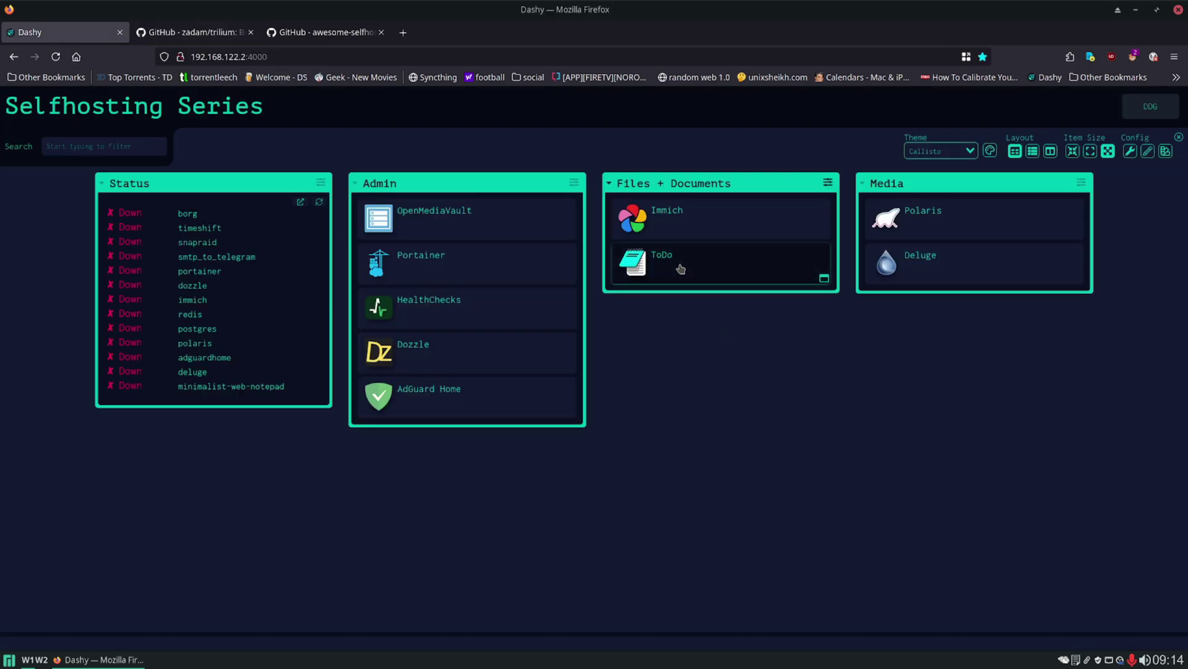
pyautogui.middleClick(658, 263)
pyautogui.click(185, 31)
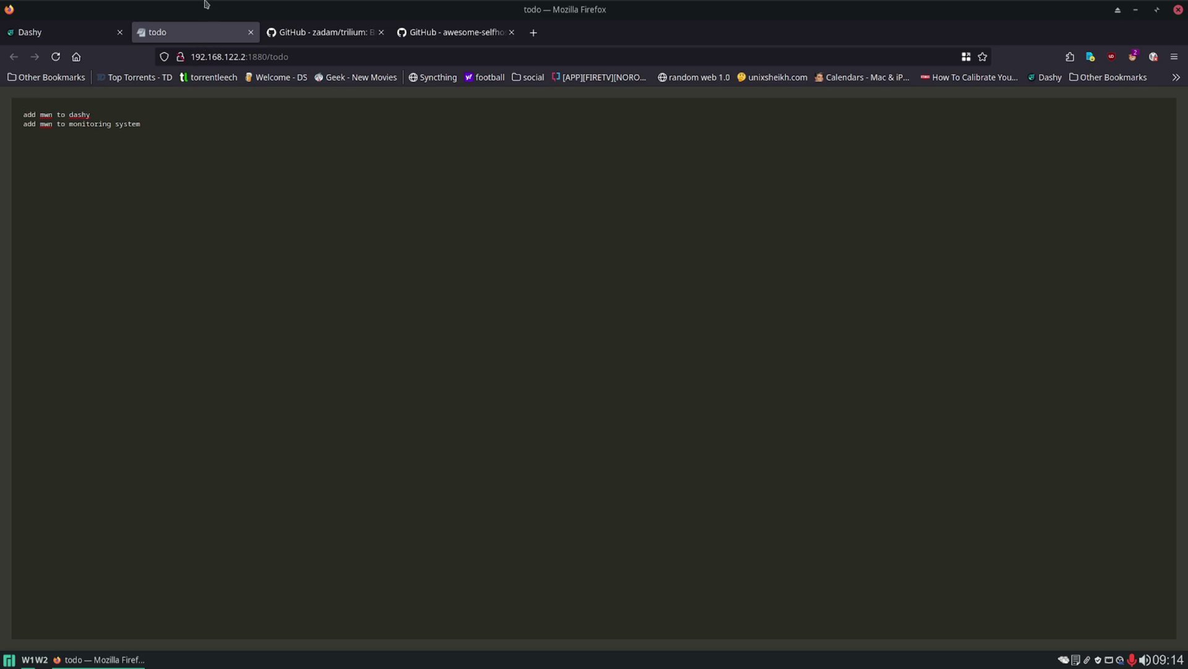
pyautogui.middleClick(184, 39)
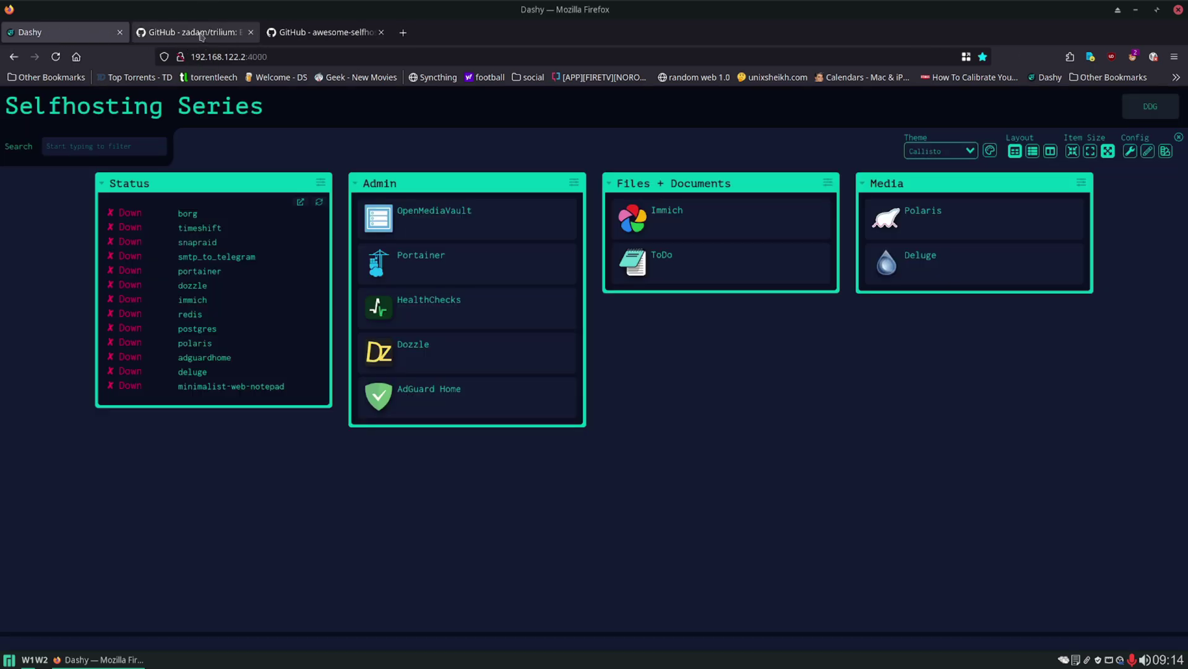
pyautogui.click(199, 35)
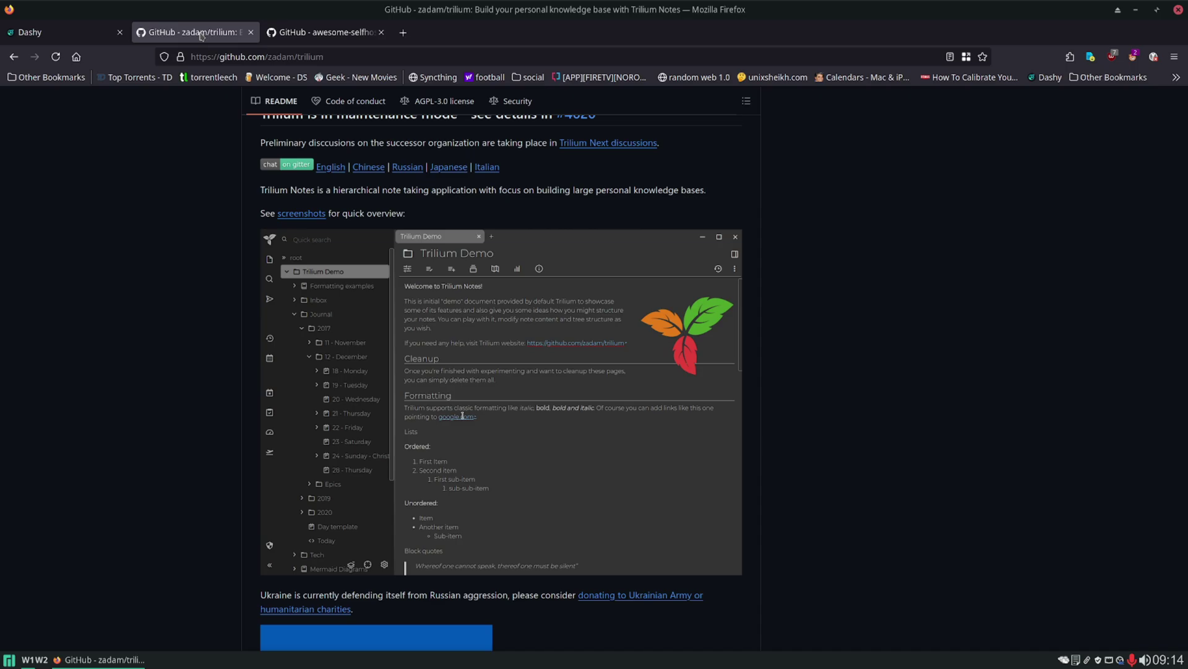
# - Highlight Joplin's description on the awesome-selfhosted list, then go back to the Trilium GitHub README
pyautogui.hotkey('ctrl', 'Tab')
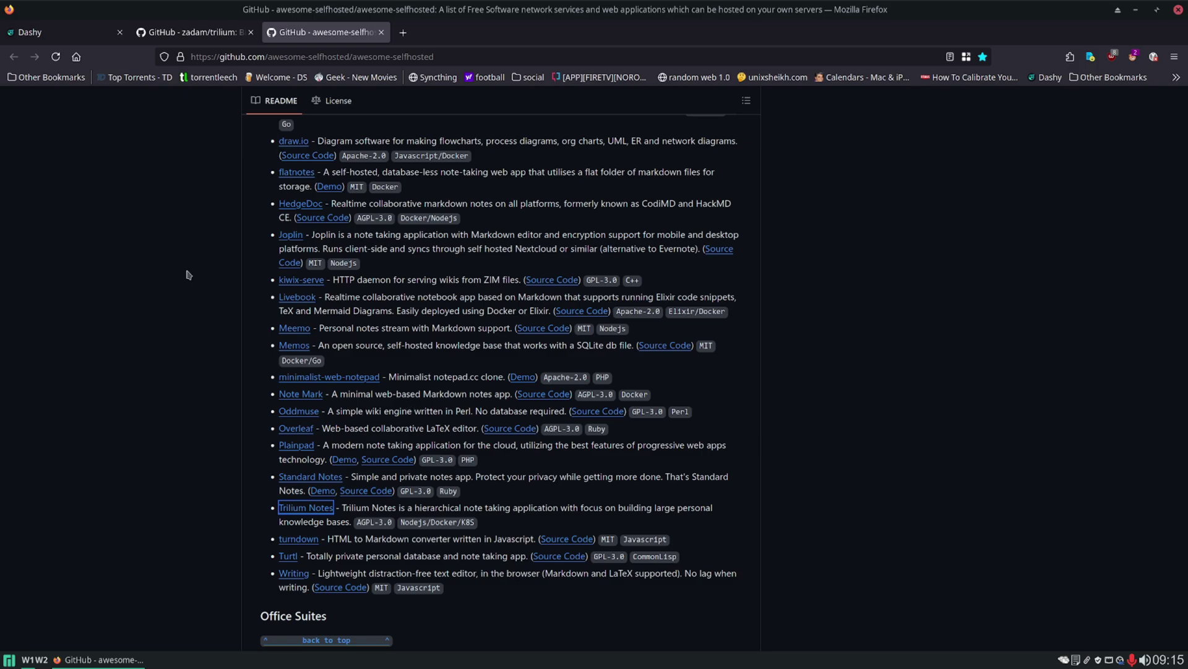
pyautogui.moveTo(312, 234); pyautogui.dragTo(699, 247)
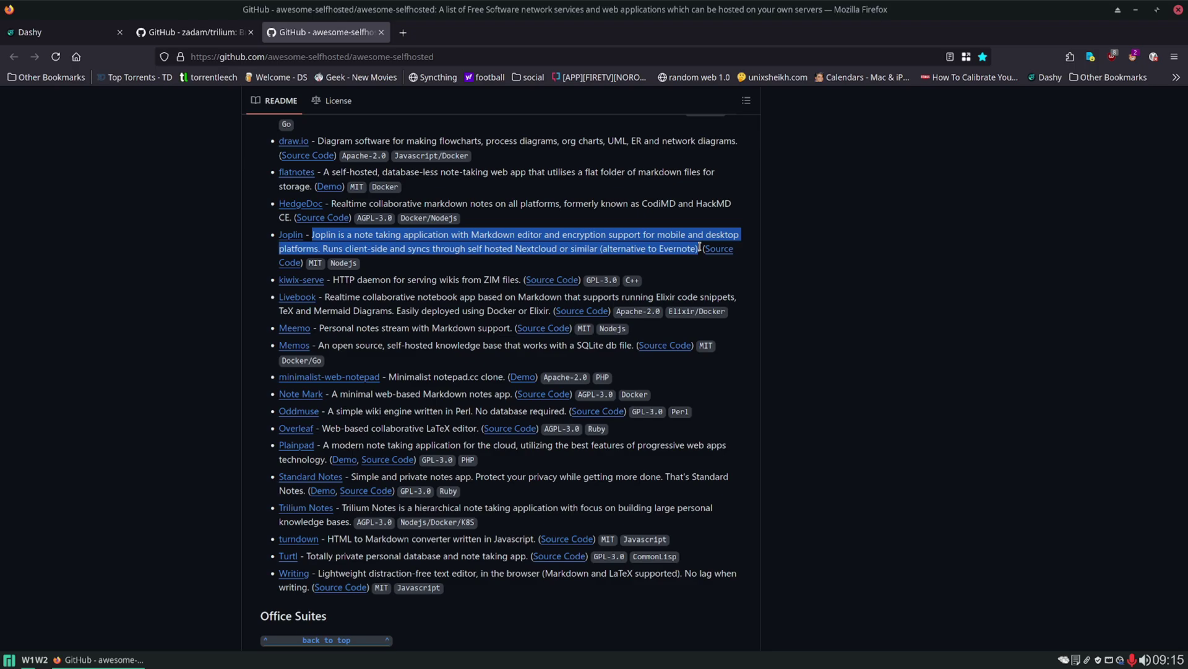
pyautogui.click(847, 297)
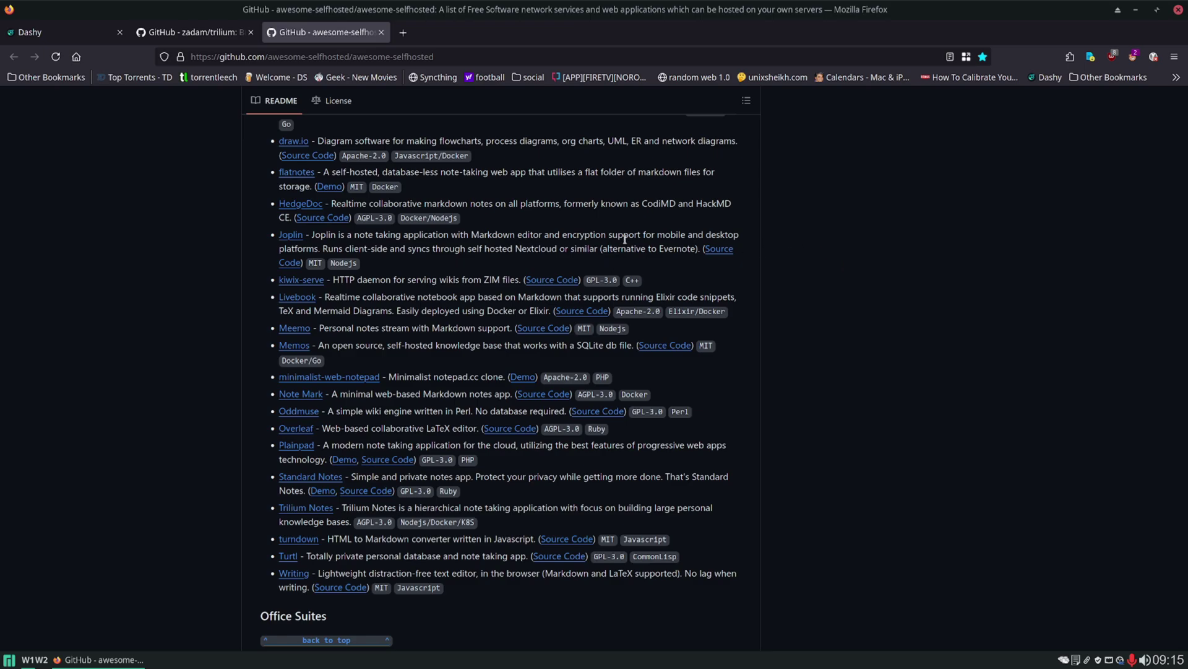
pyautogui.click(255, 40)
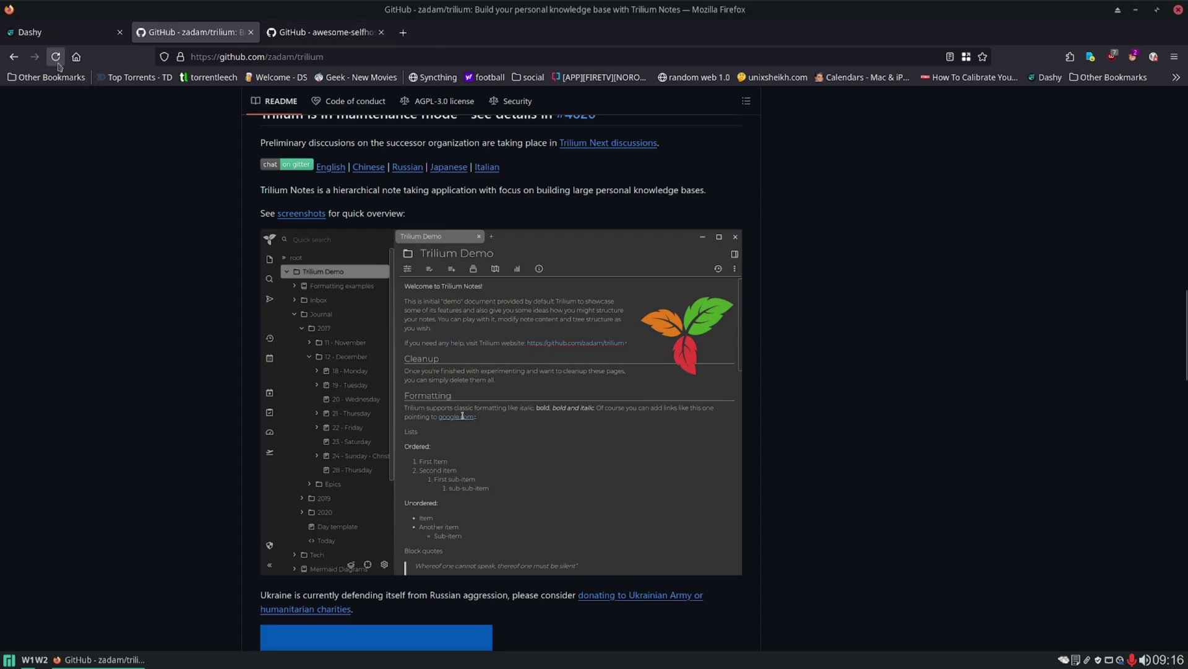
# - Open the Homer dashboard in a new tab and launch the Trilium instance from its tile
pyautogui.middleClick(77, 56)
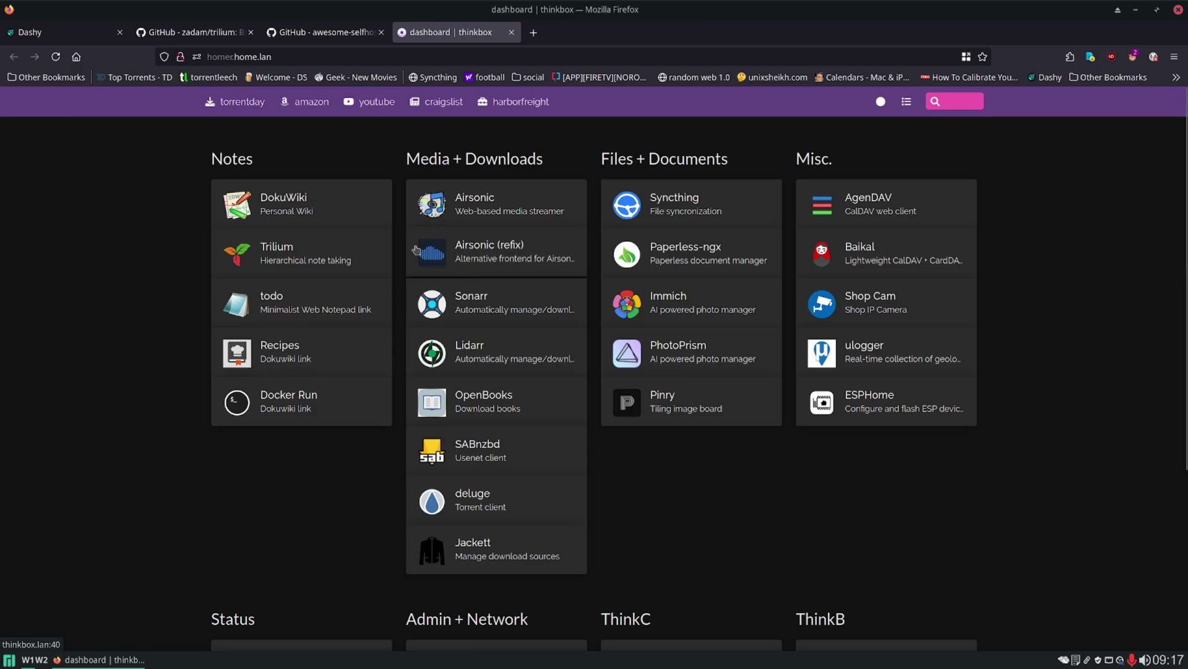
pyautogui.click(276, 251)
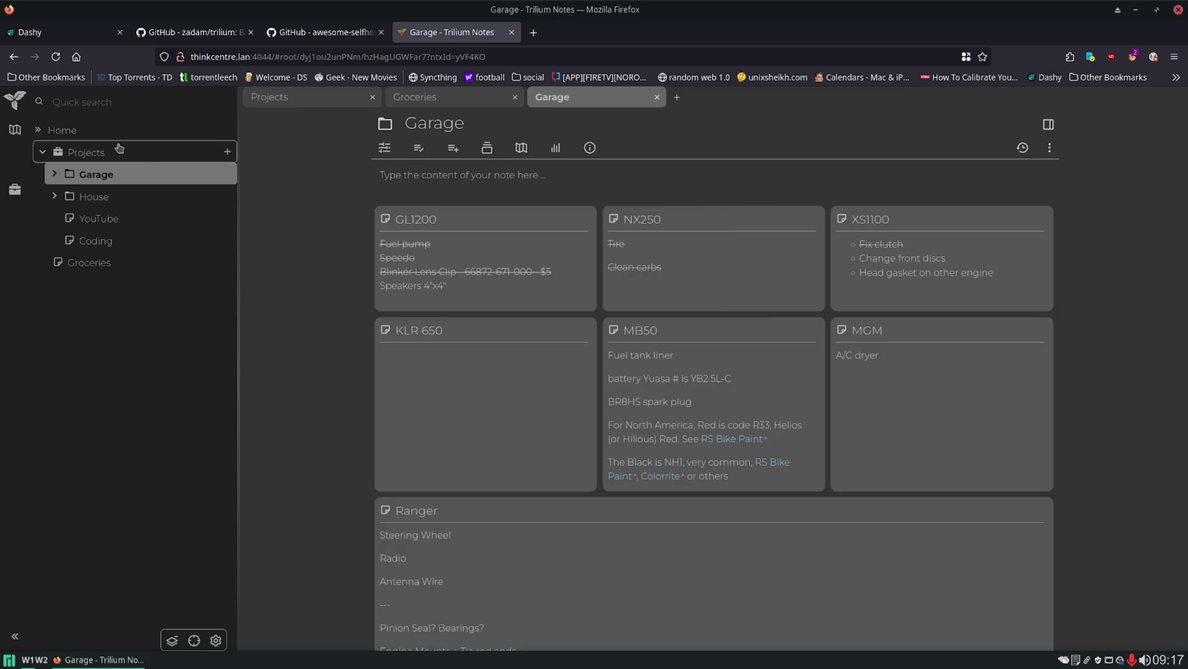
# - Go Home → Projects → Garage and expand Garage to show GL1200 through Ranger
pyautogui.click(92, 130)
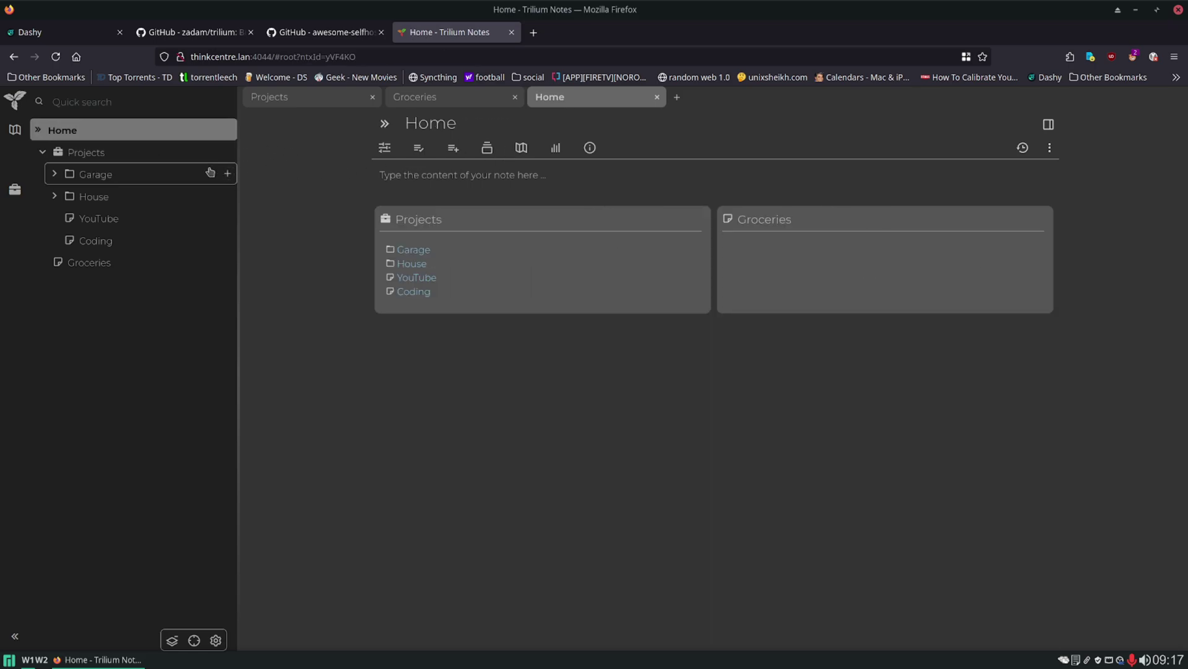
pyautogui.click(138, 153)
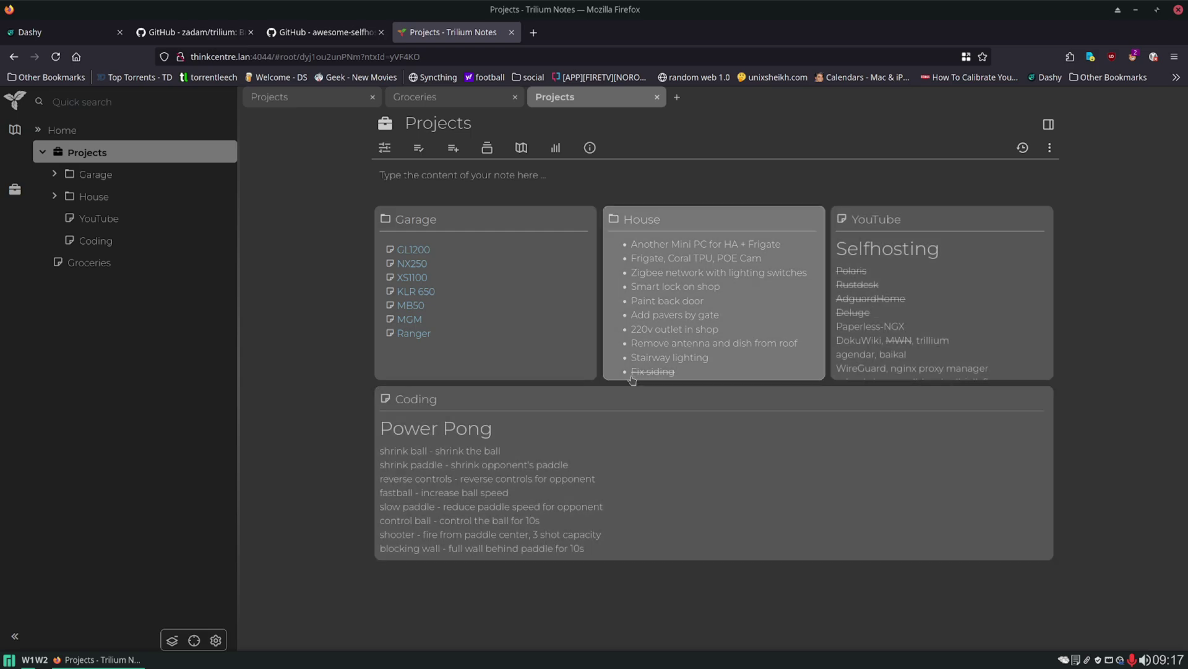
pyautogui.click(502, 271)
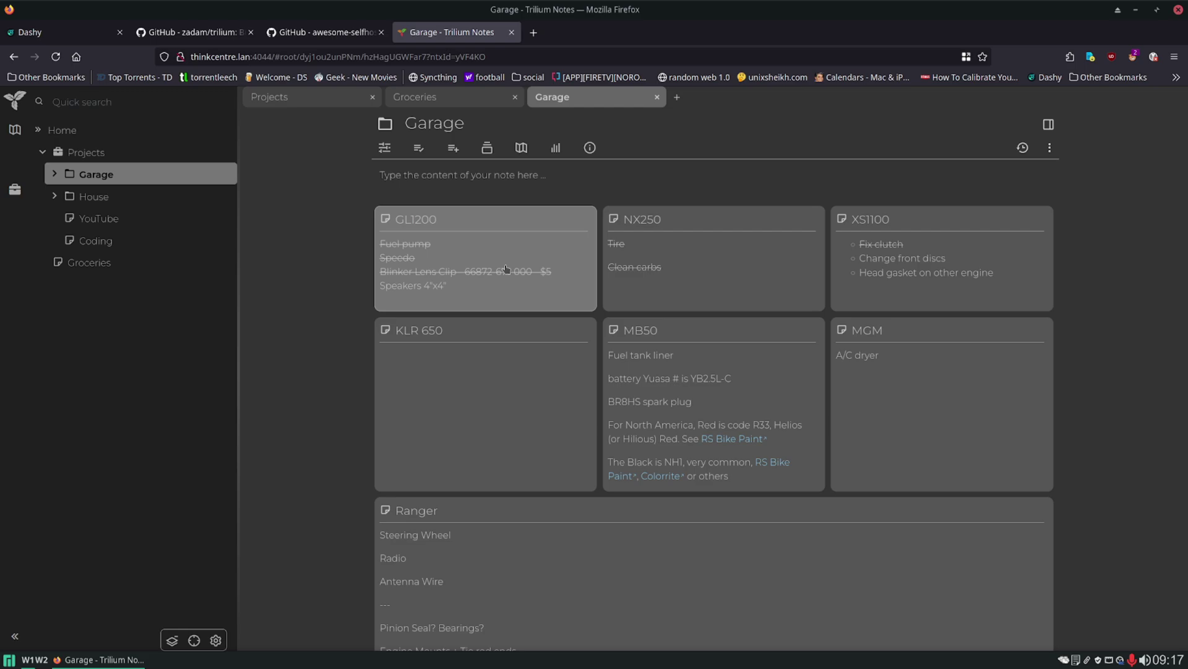
pyautogui.click(54, 174)
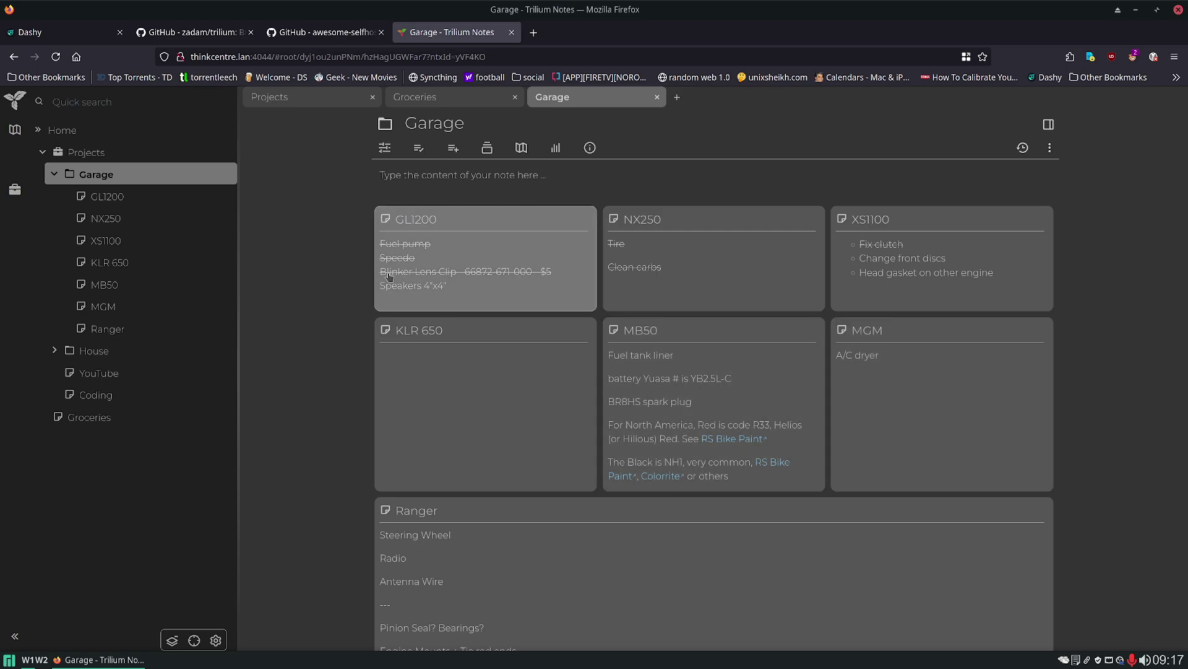
# - Show the note map and pick the XS1100 node to open its task list
pyautogui.click(15, 130)
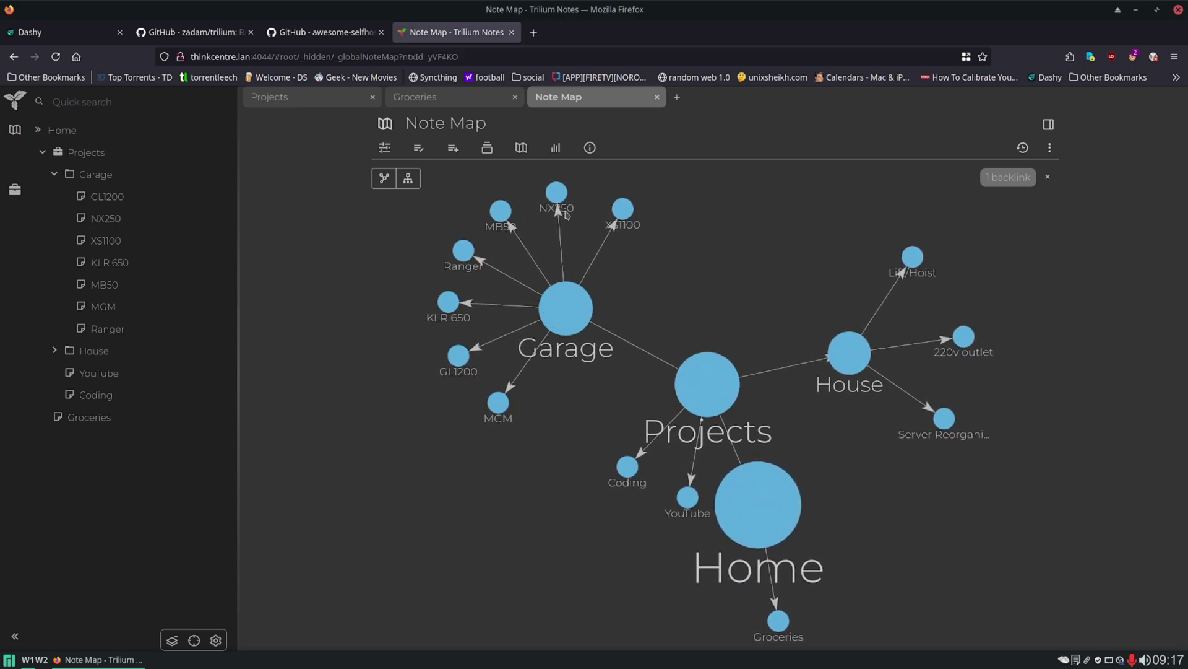
pyautogui.click(622, 211)
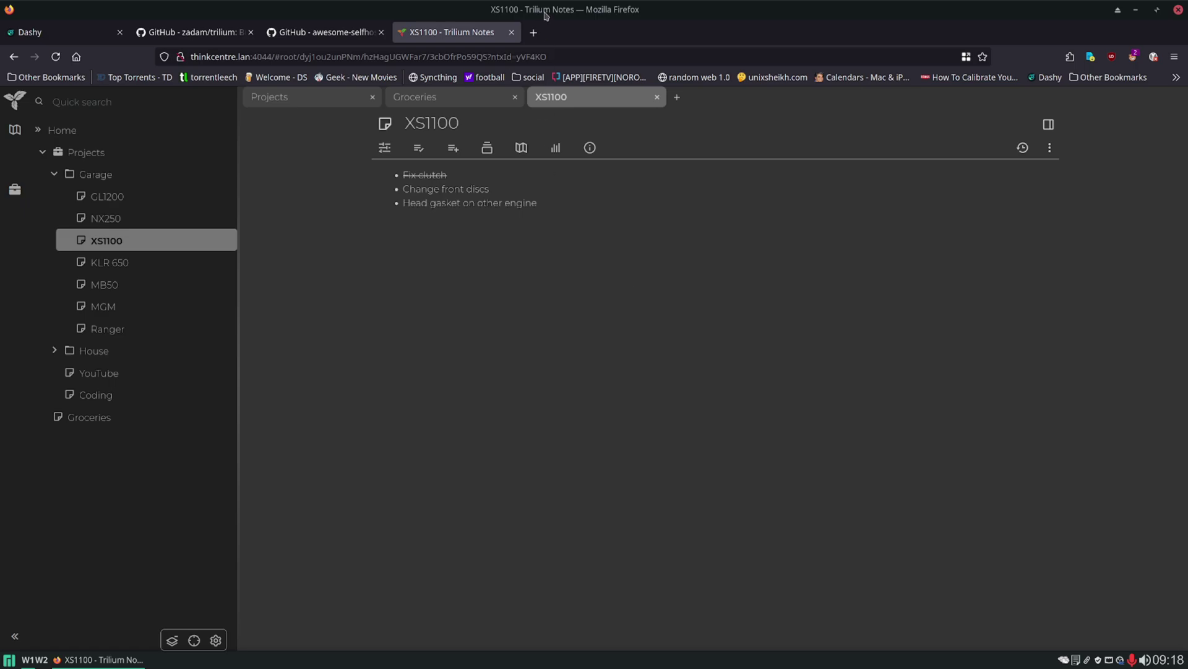
# - Close the Trilium tab and scroll the README down to the install-on-server bullet under Builds
pyautogui.middleClick(453, 34)
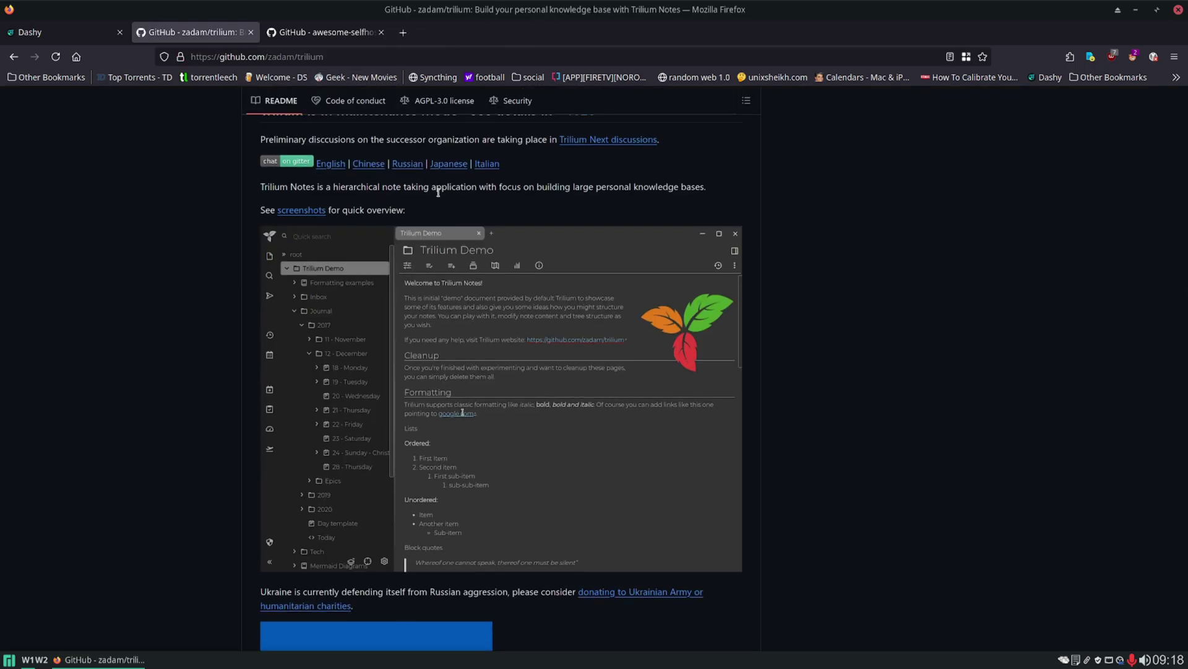
pyautogui.scroll(-15, 438, 193)
pyautogui.scroll(-5, 440, 196)
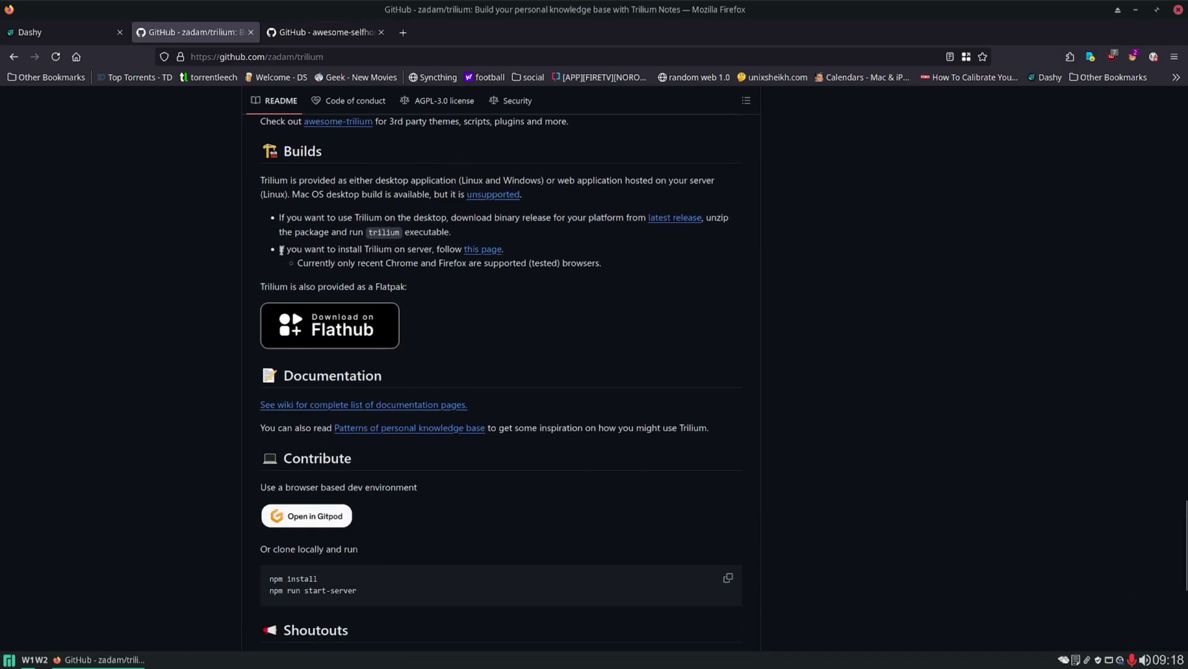
pyautogui.moveTo(278, 249); pyautogui.dragTo(504, 250)
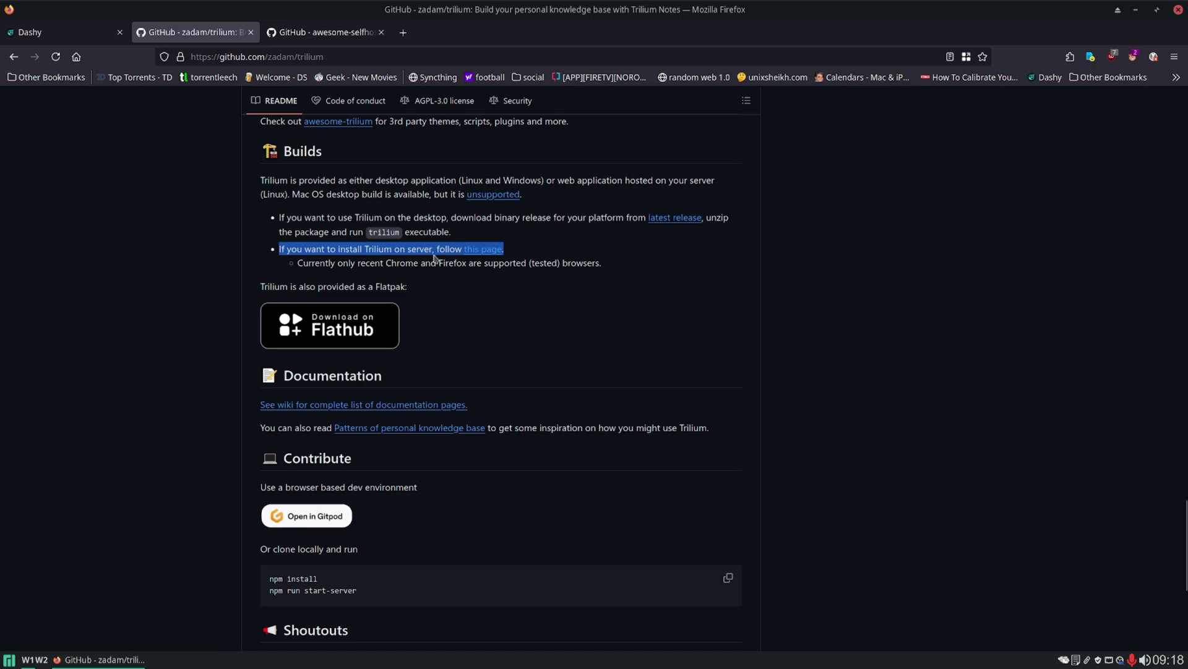
# - Follow the server installation link, then the Docker guide, and scroll to its docker run commands
pyautogui.click(489, 254)
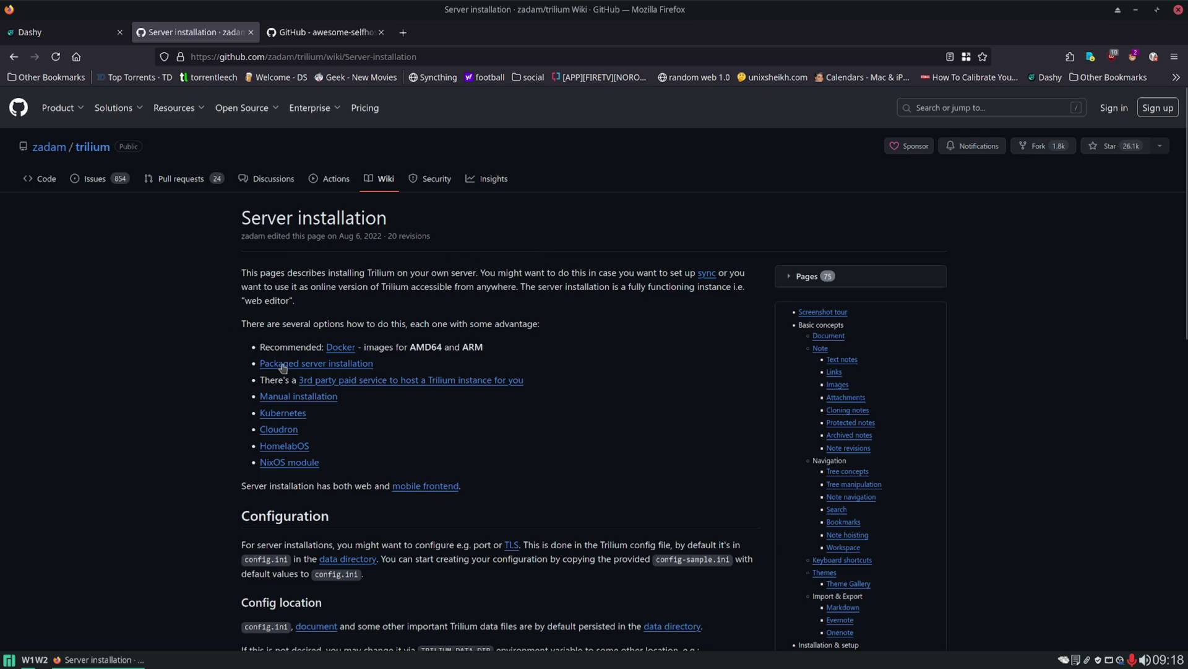
pyautogui.click(337, 348)
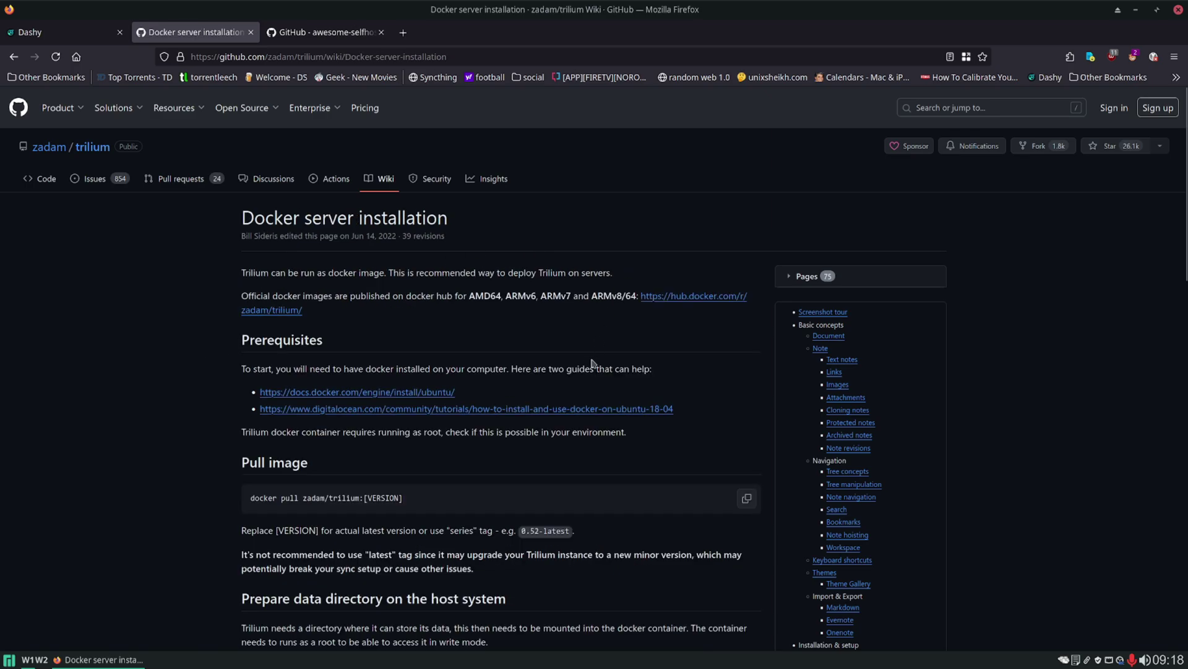
pyautogui.scroll(-10, 591, 364)
pyautogui.scroll(-1, 558, 339)
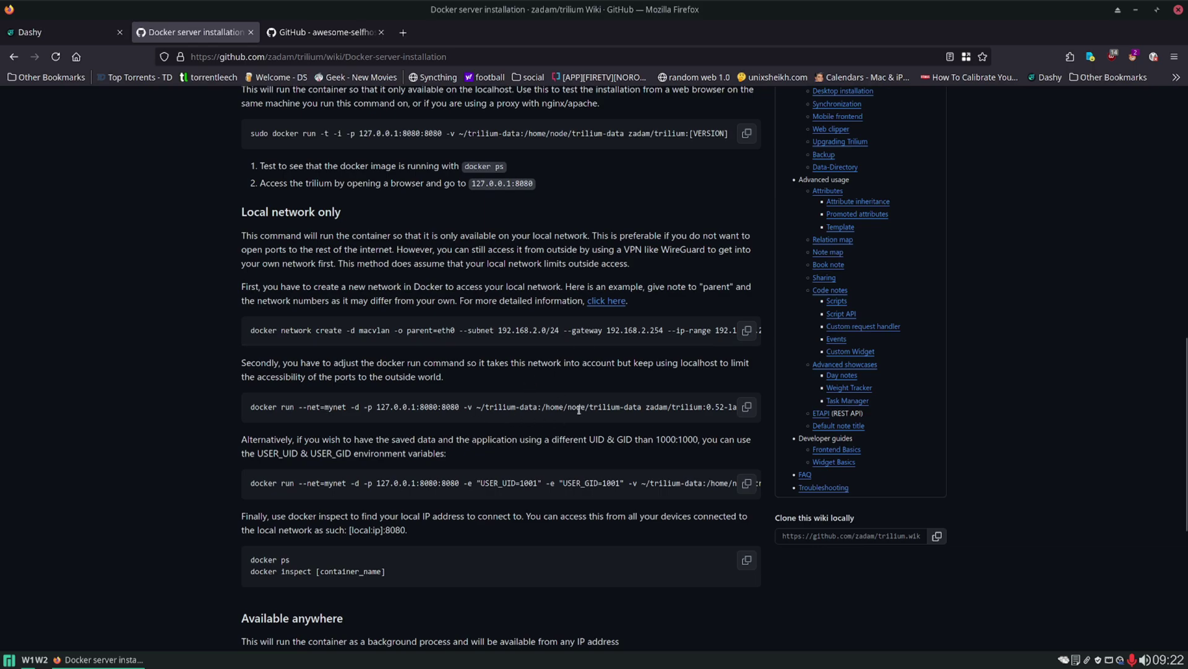
# - Open a terminal, SSH into the omv server, and change to /shared/docker
pyautogui.hotkey('ctrl', 'alt', 't')
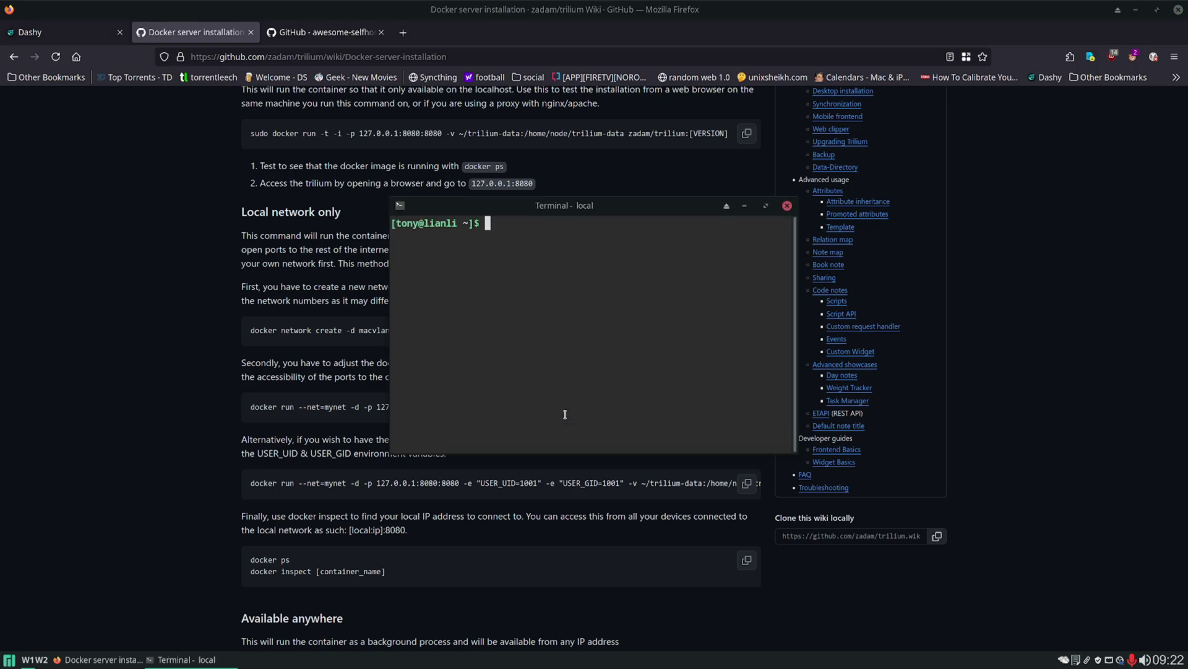
pyautogui.write('ssh omv')
pyautogui.press('Return')
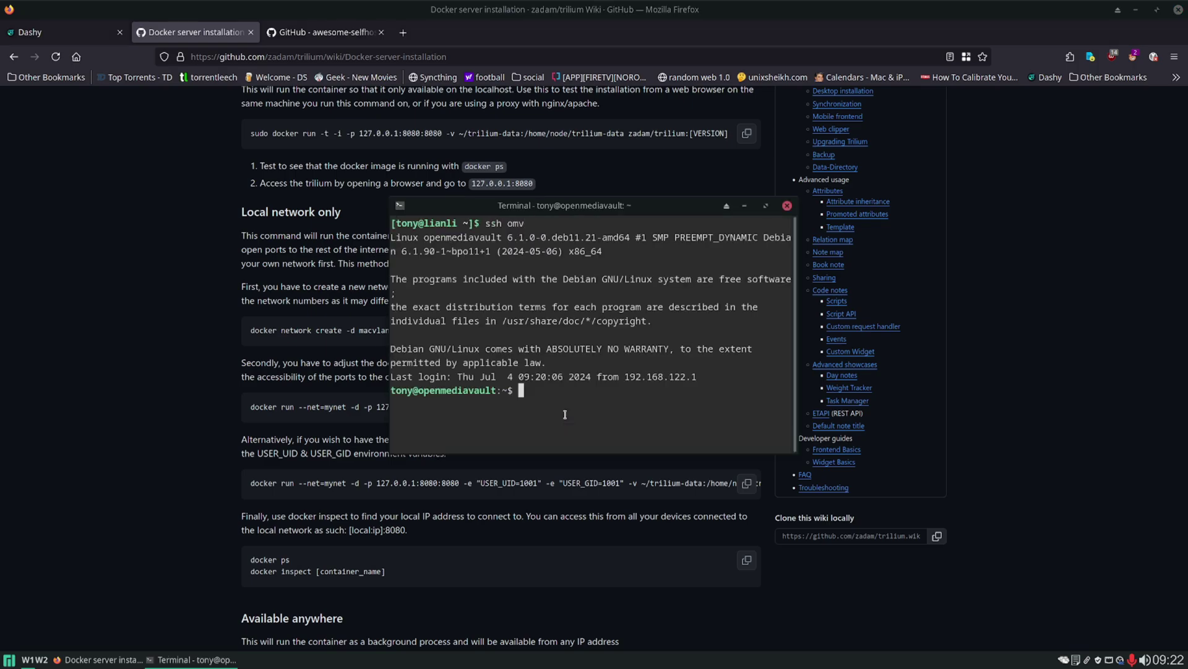
pyautogui.write('cd /sh')
pyautogui.press('Tab')
pyautogui.write('docker/')
pyautogui.press('Return')
# - Create a trilium folder, move into it, and shift the terminal to the top-right
pyautogui.write('mkd')
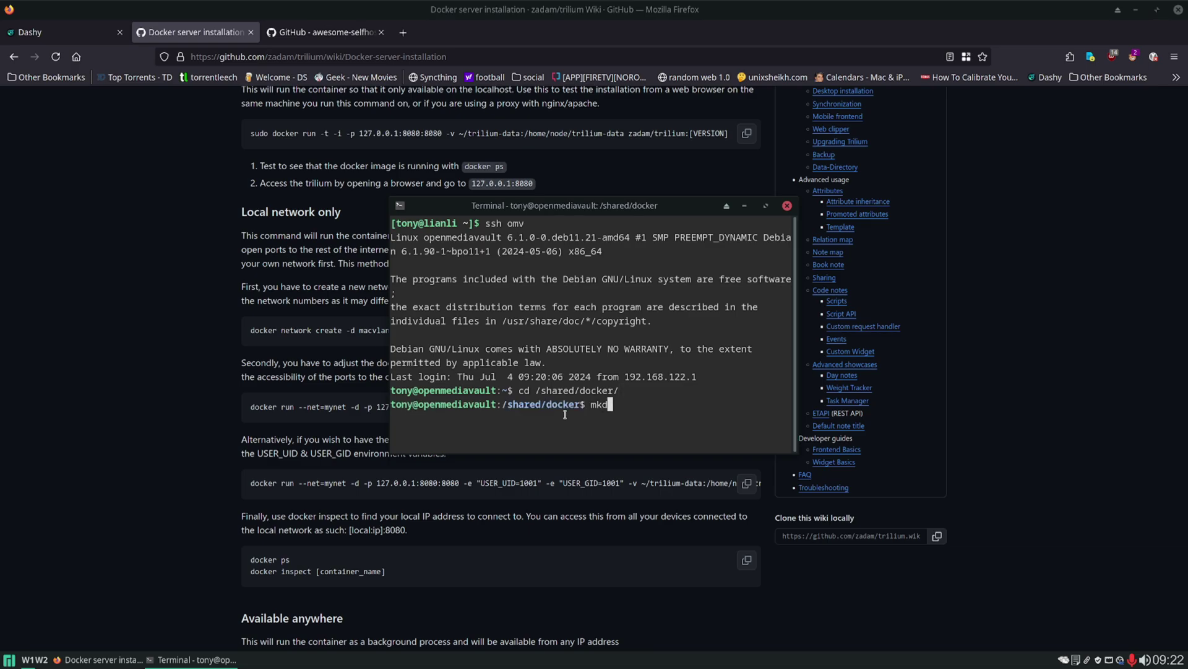
pyautogui.write('ir trilium')
pyautogui.press('Return')
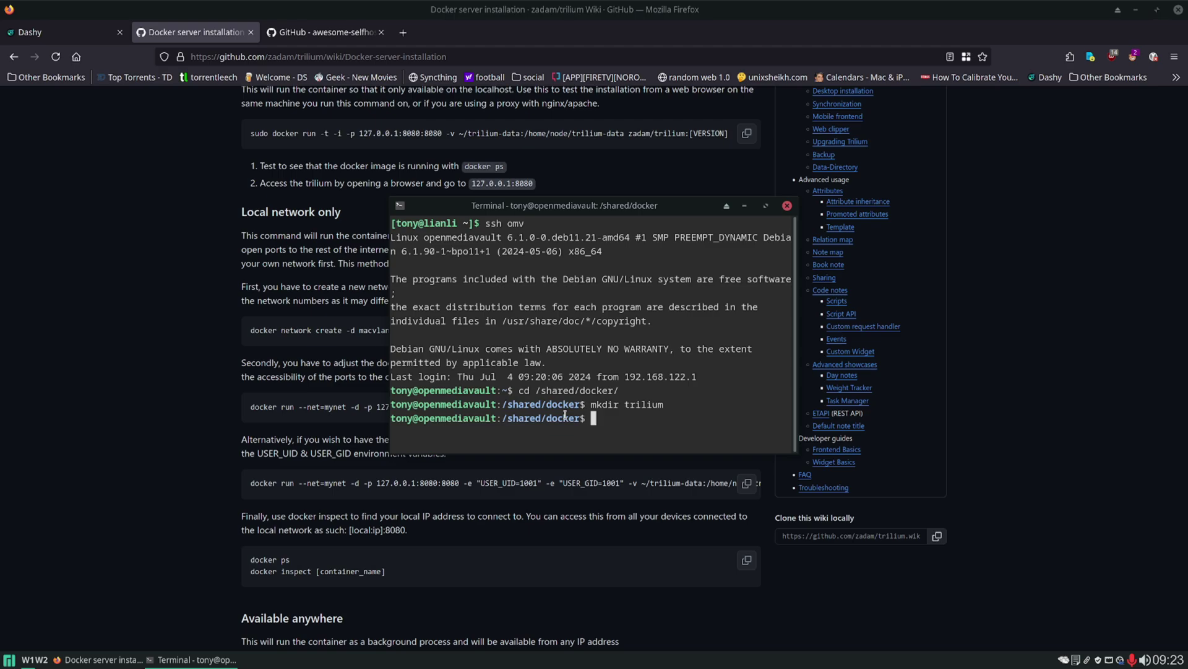
pyautogui.moveTo(671, 205); pyautogui.dragTo(888, 95)
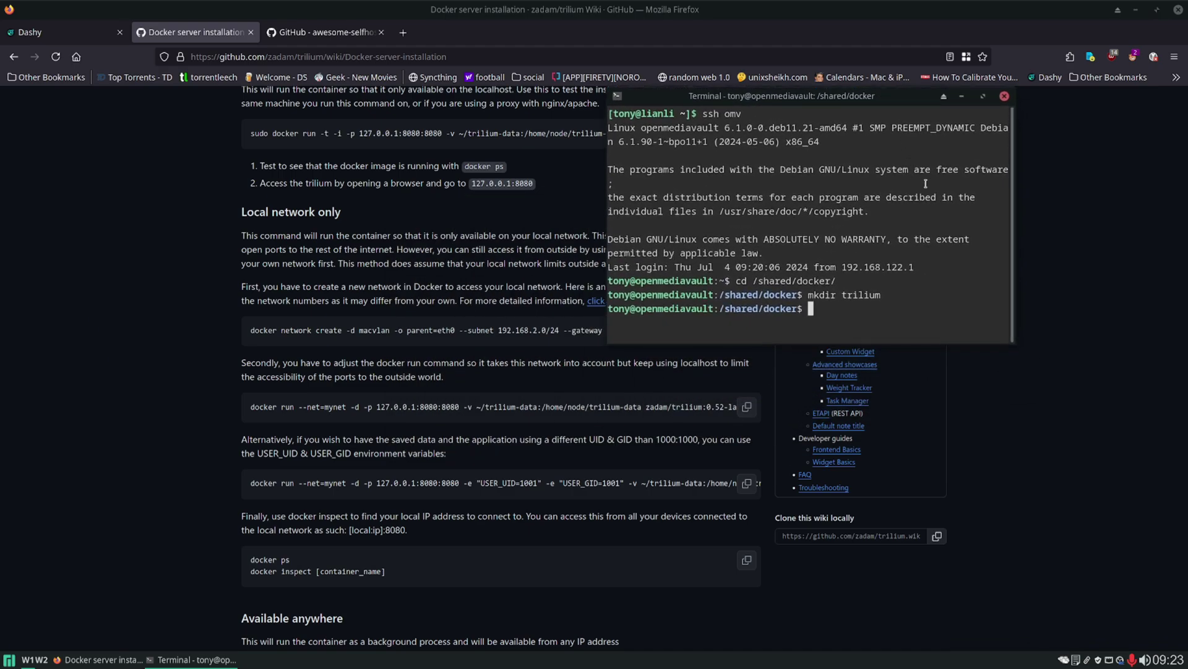
pyautogui.write('cd trilium')
pyautogui.press('Return')
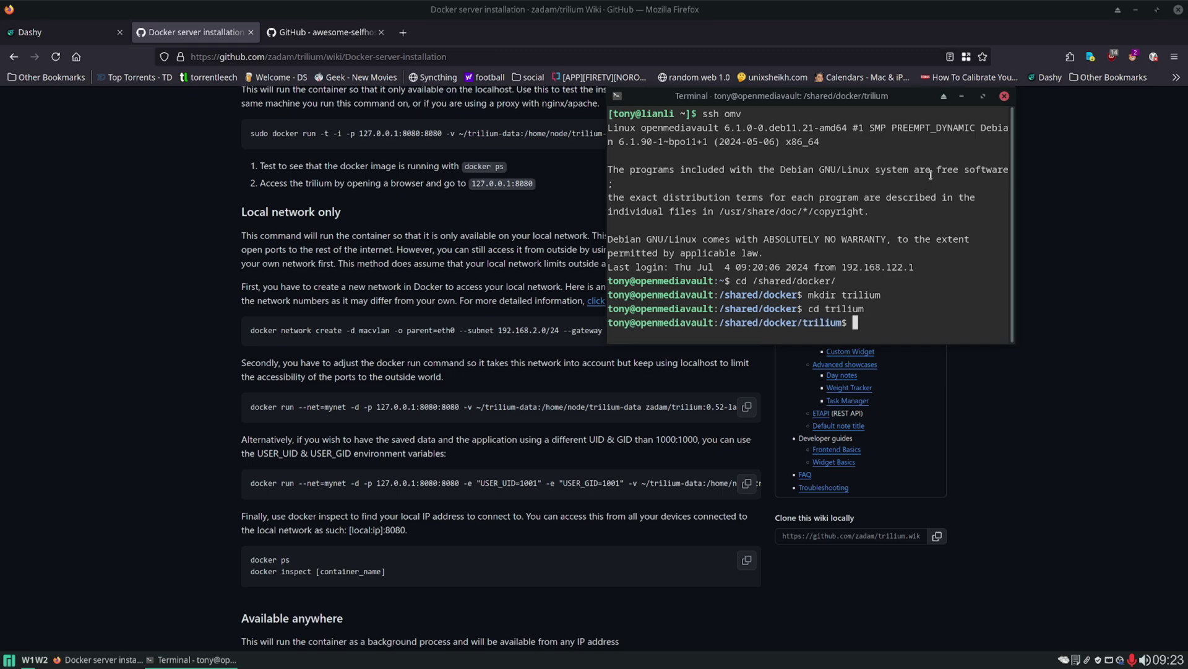
pyautogui.moveTo(875, 95); pyautogui.dragTo(912, 60)
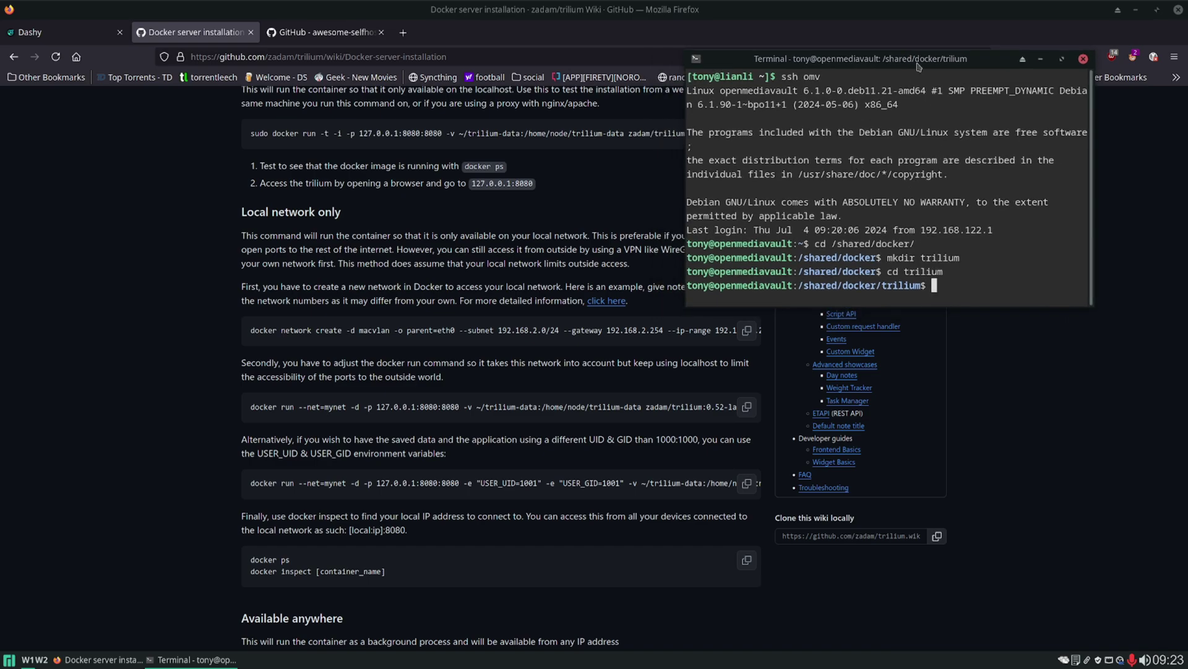
# - Open a new compose.yml in micro and position the editor beside the wiki page
pyautogui.write('micro compose.yml')
pyautogui.press('Return')
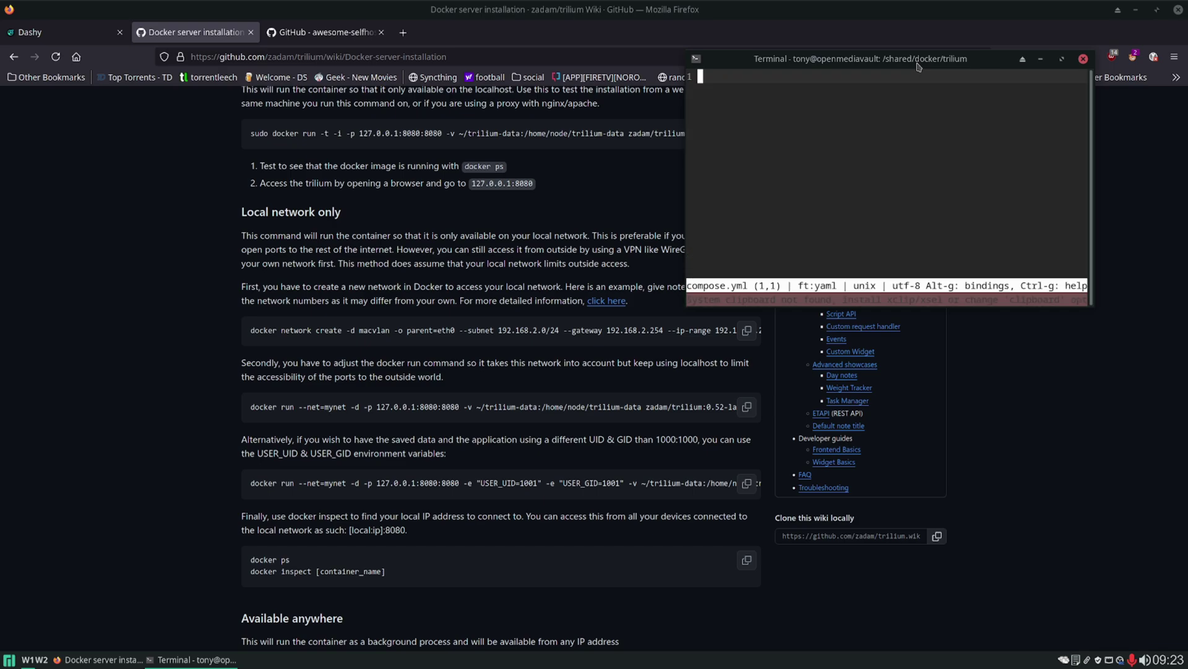
pyautogui.moveTo(939, 63); pyautogui.dragTo(882, 69)
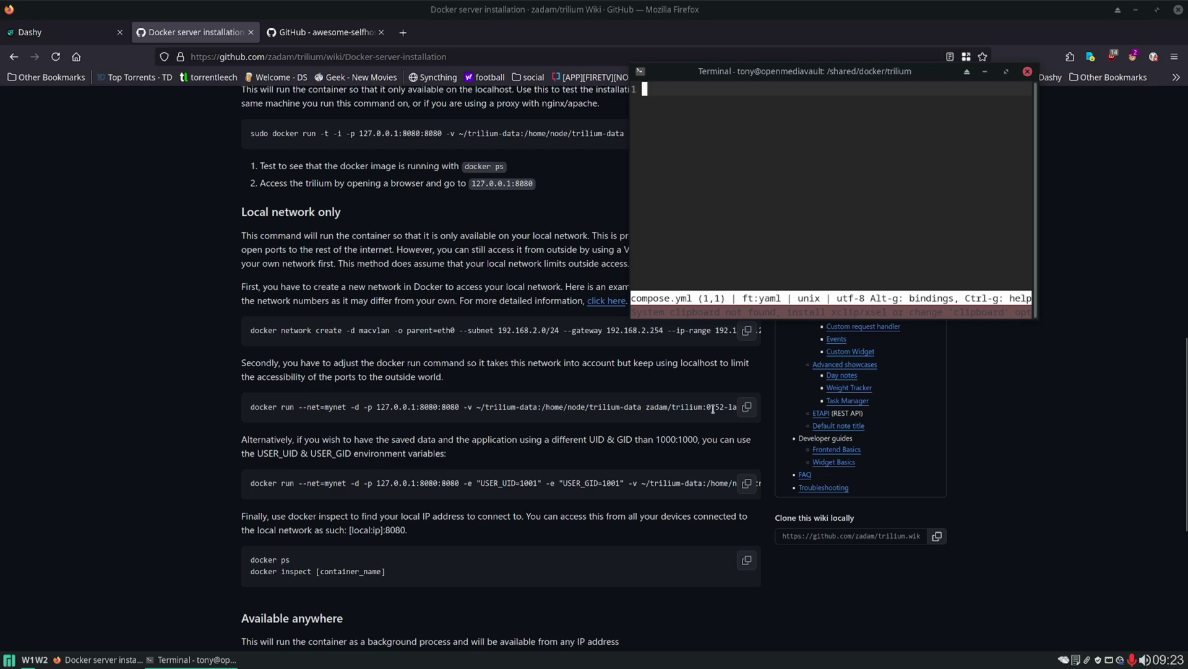
pyautogui.moveTo(774, 76); pyautogui.dragTo(822, 125)
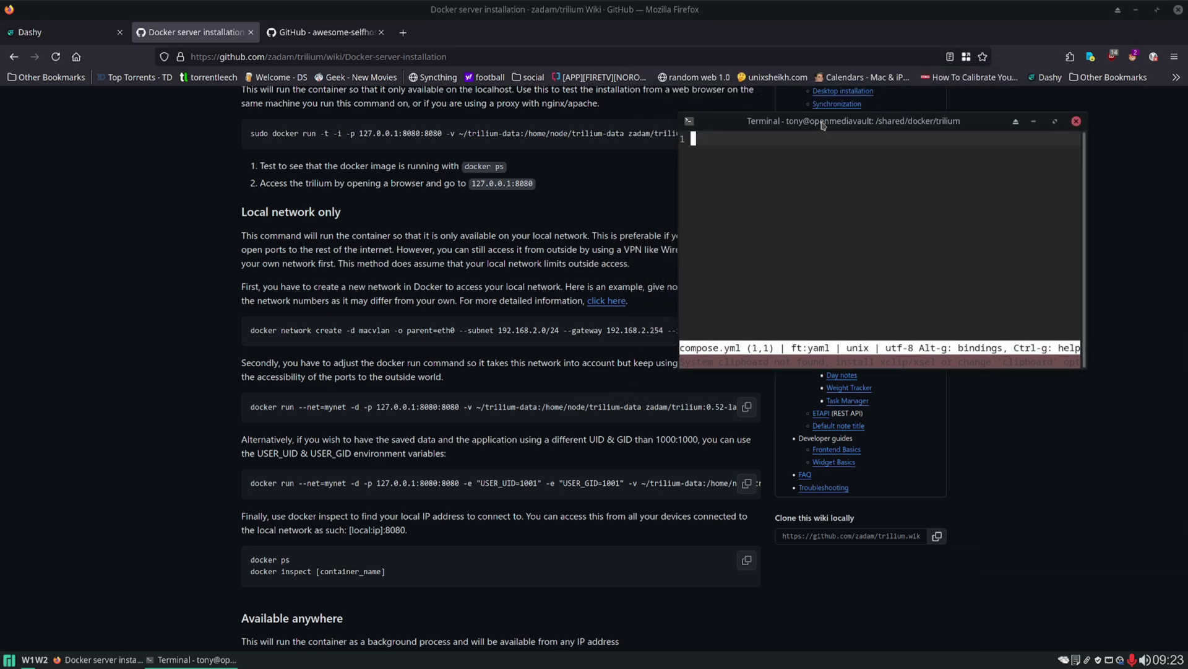
# - Type the services: and indented trilium: keys and begin the image: line
pyautogui.write('s')
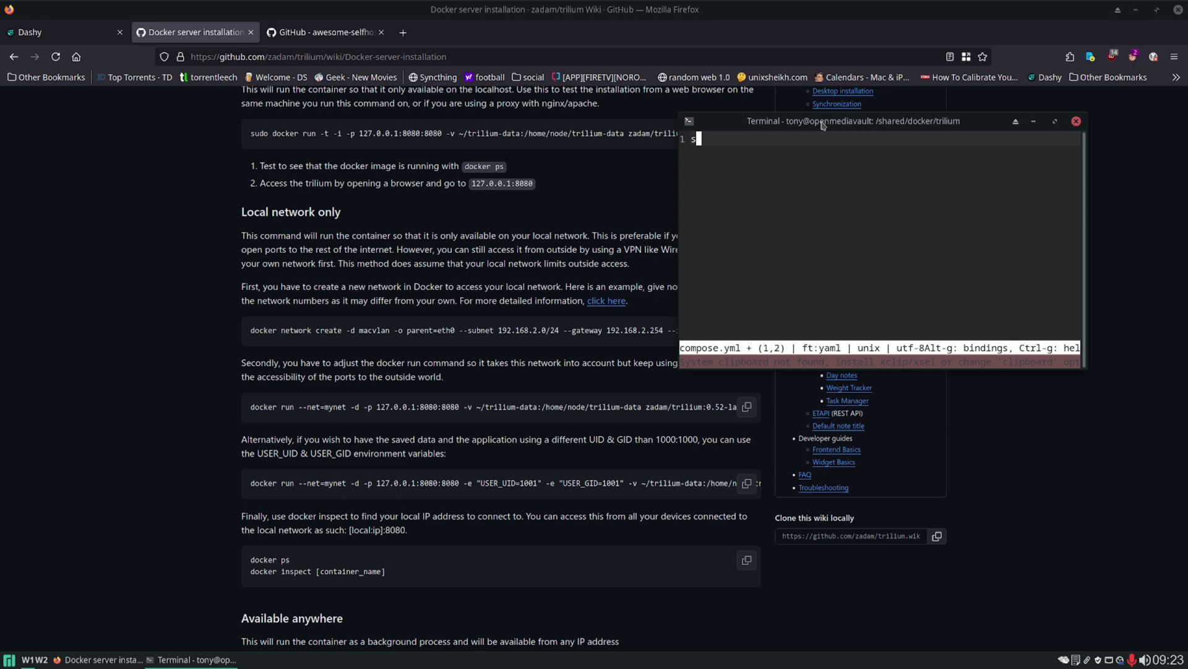
pyautogui.write('ervices:')
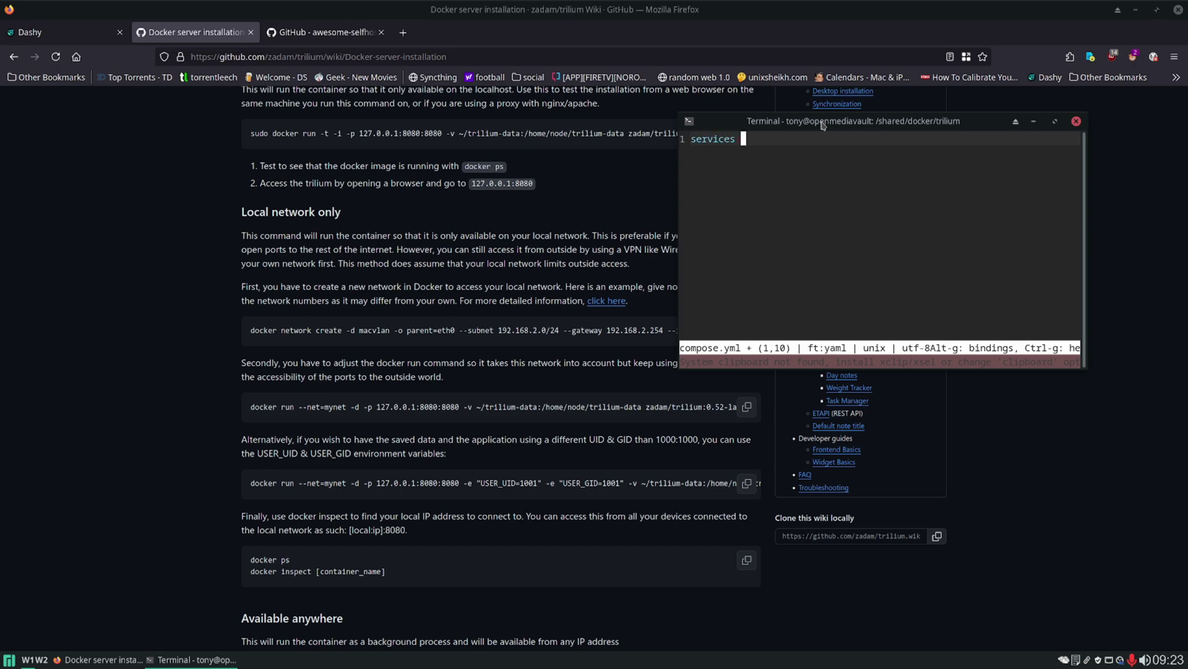
pyautogui.press('Return')
pyautogui.press('Tab')
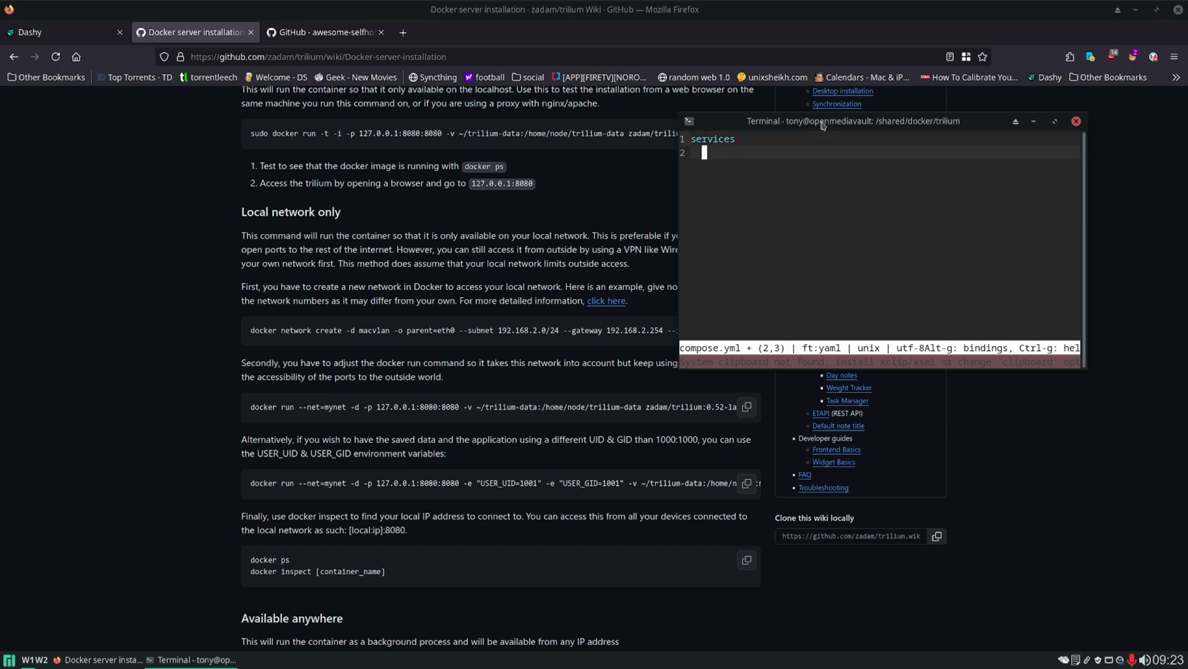
pyautogui.write('trilium:')
pyautogui.press('Return')
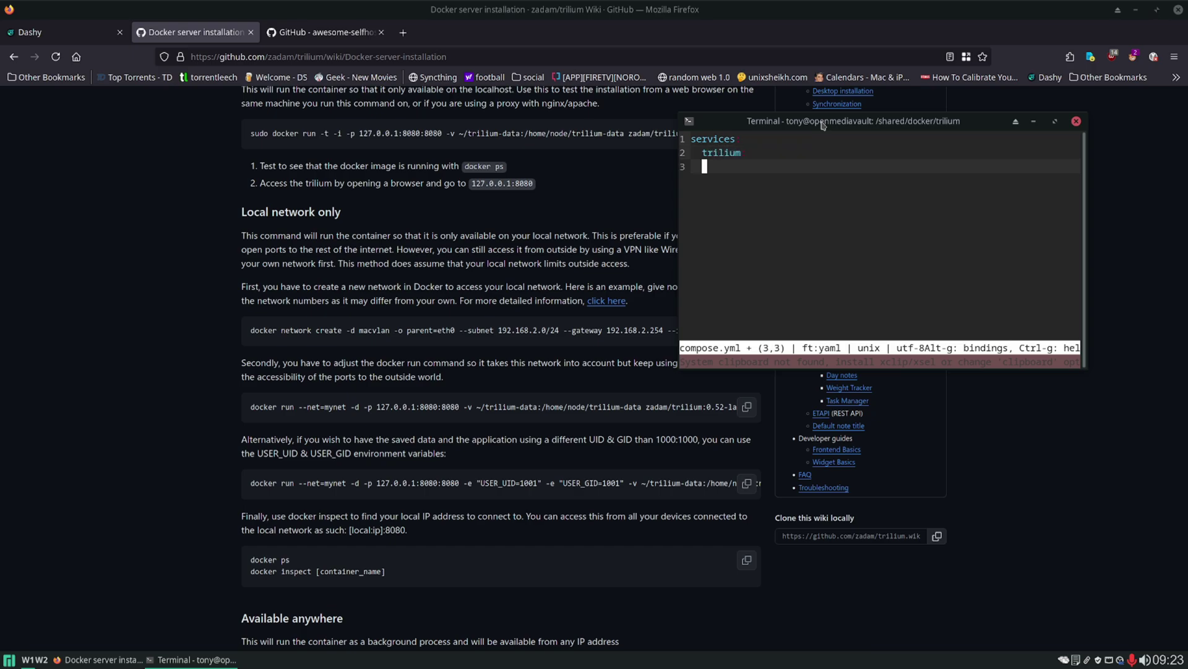
pyautogui.write('image:')
# - Copy zadam/trilium from the wiki's docker command and set the image to zadam/trilium latest
pyautogui.click(657, 417)
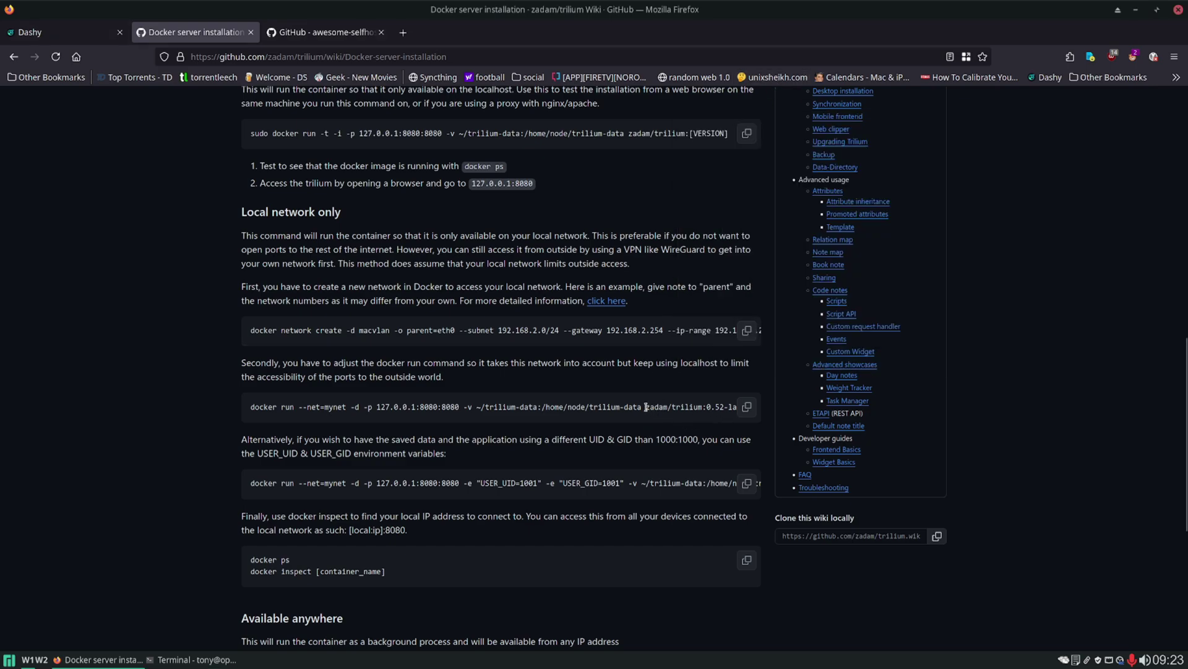
pyautogui.moveTo(646, 407); pyautogui.dragTo(752, 420)
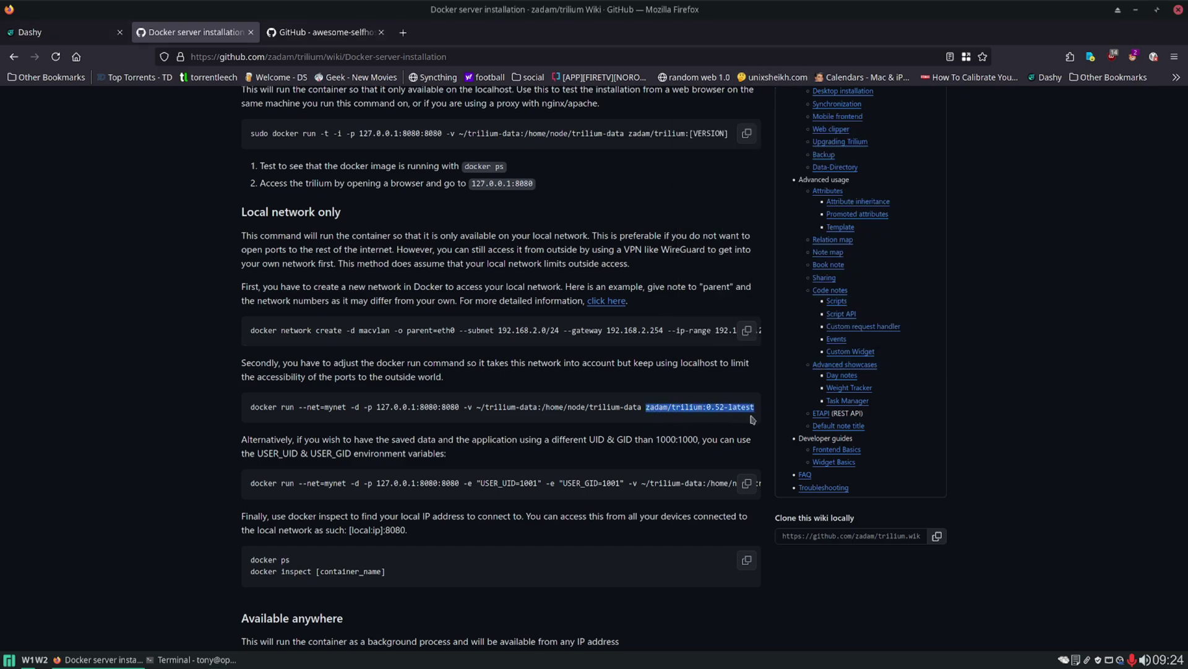
pyautogui.click(669, 165)
pyautogui.moveTo(628, 133); pyautogui.dragTo(687, 134)
pyautogui.hotkey('ctrl', 'c')
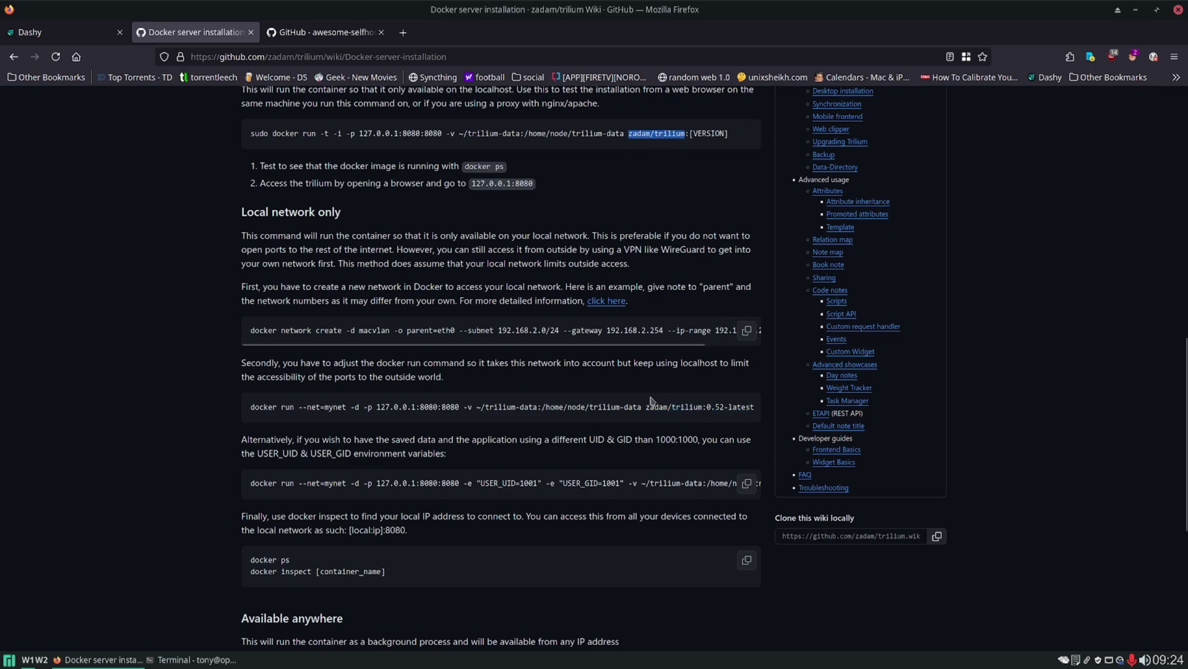
pyautogui.hotkey('alt', 'Tab')
pyautogui.hotkey('ctrl', 'shift', 'v')
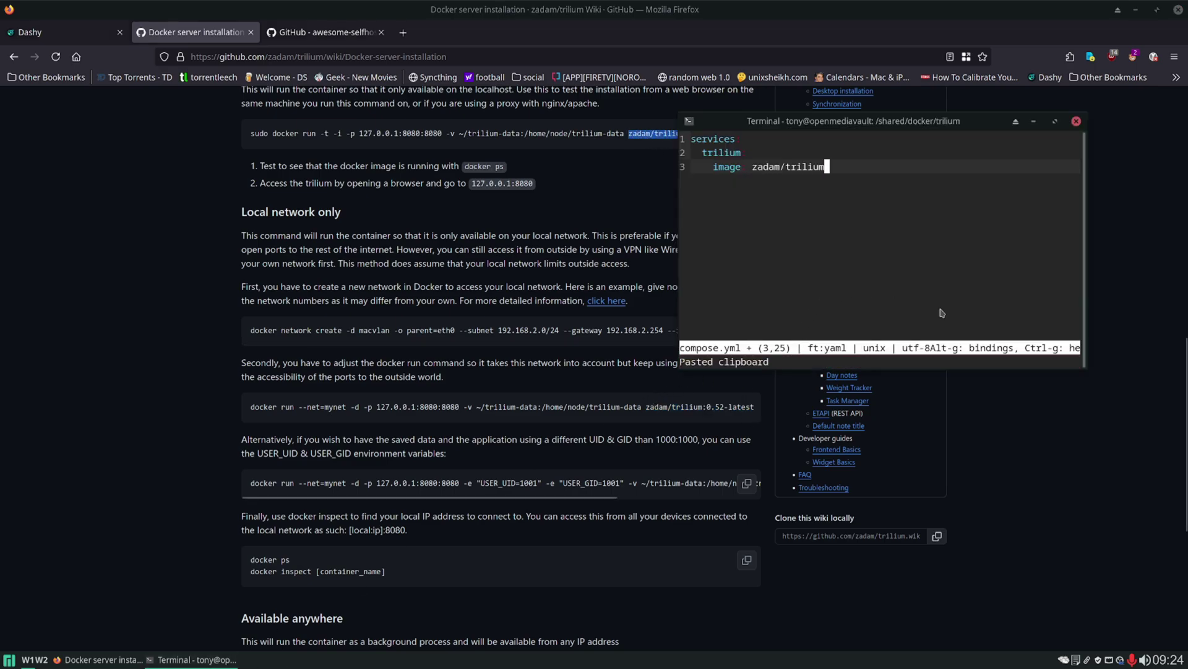
pyautogui.write('latest')
pyautogui.press('Return')
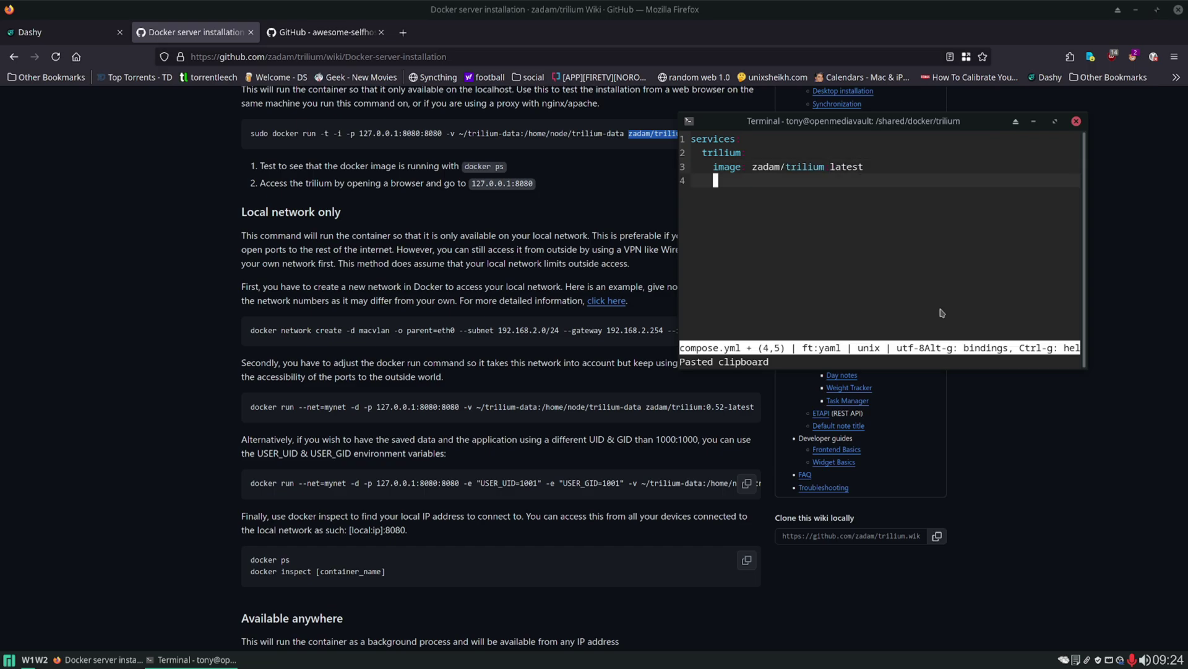
# - Add container_name: trilium, a ./data:/home/node/trilium-data volume, and begin a ports entry
pyautogui.write('contain')
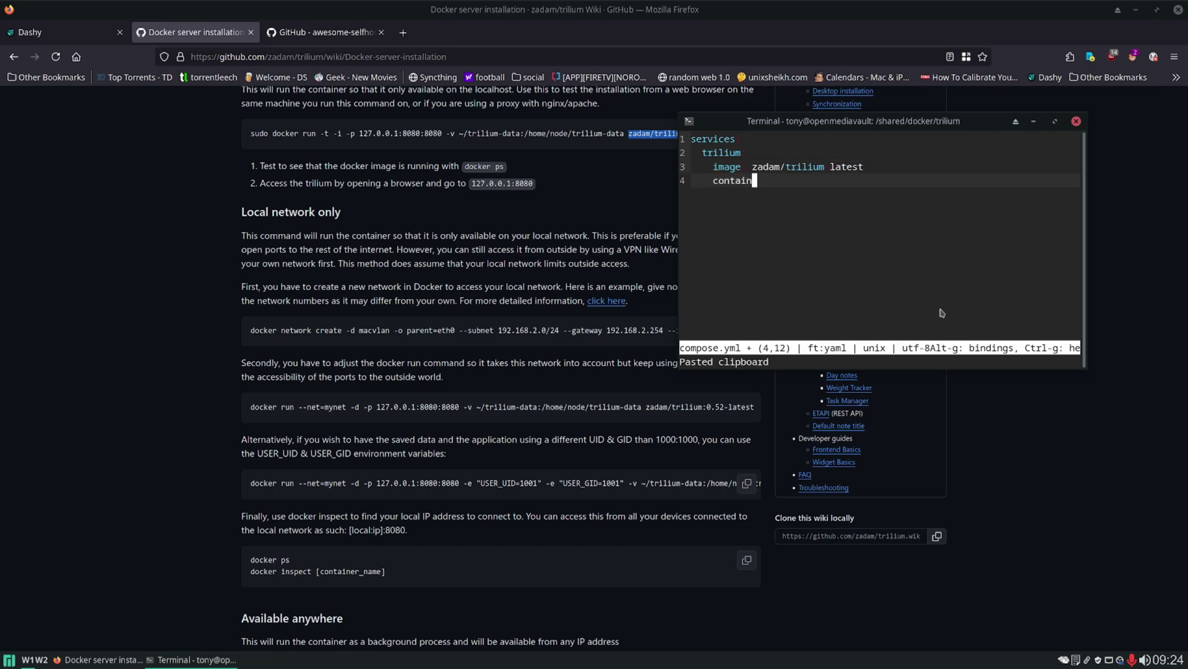
pyautogui.write('er_name: trilium')
pyautogui.press('Return')
pyautogui.write('volumes:')
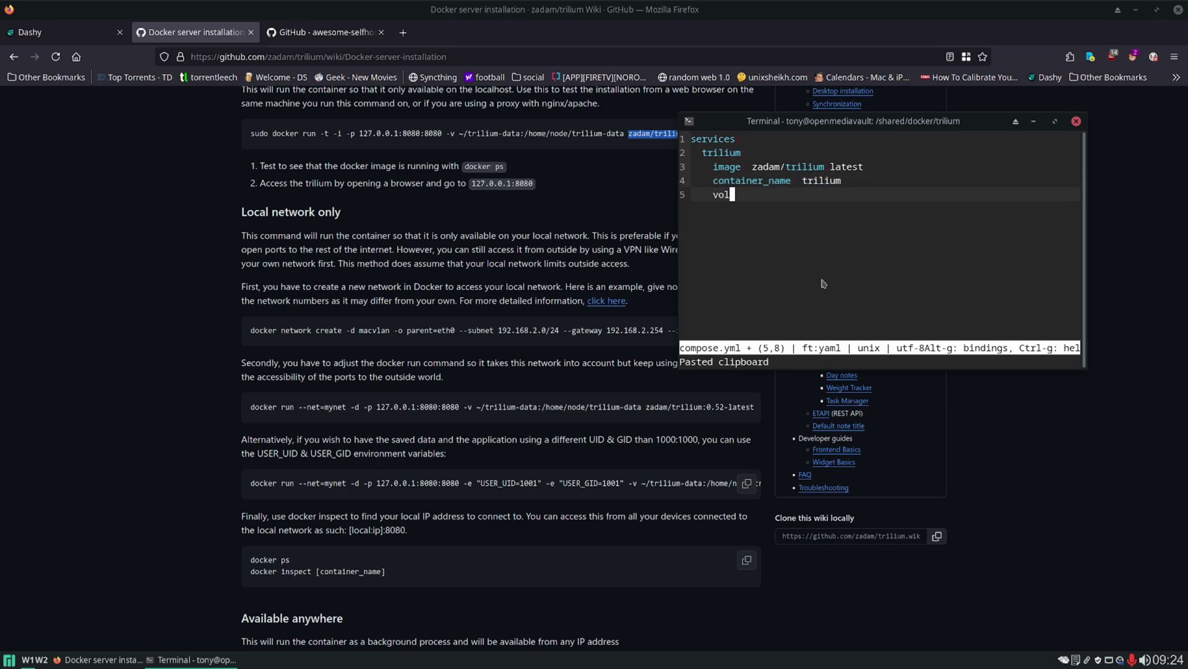
pyautogui.press('Return')
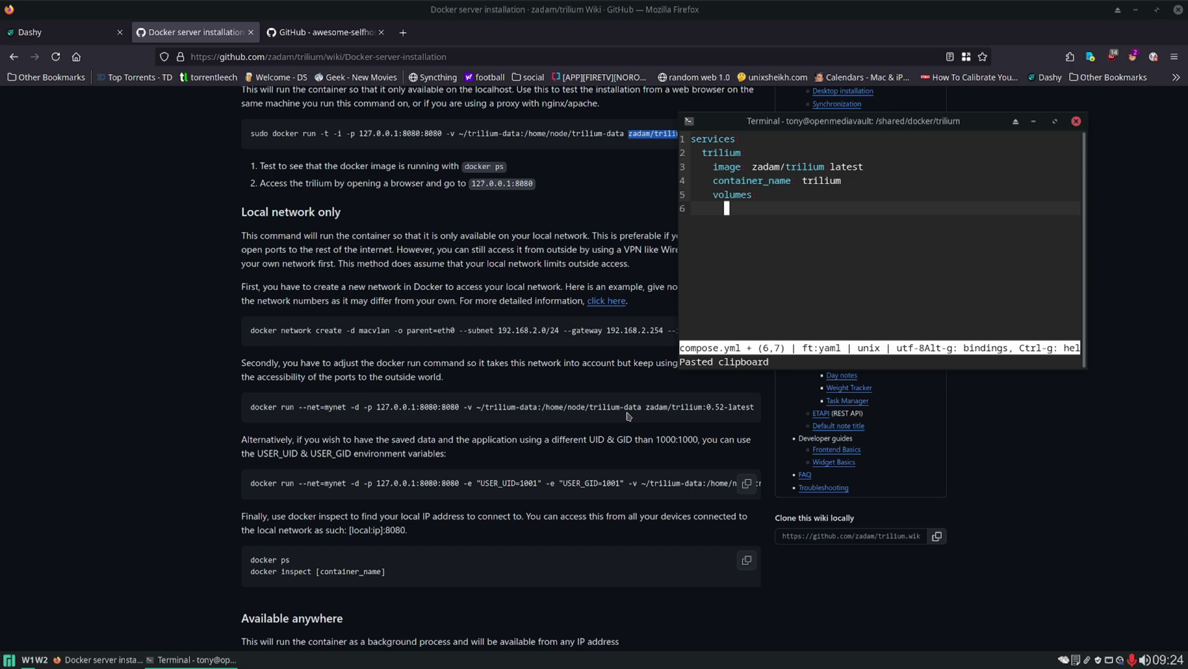
pyautogui.write('- ./')
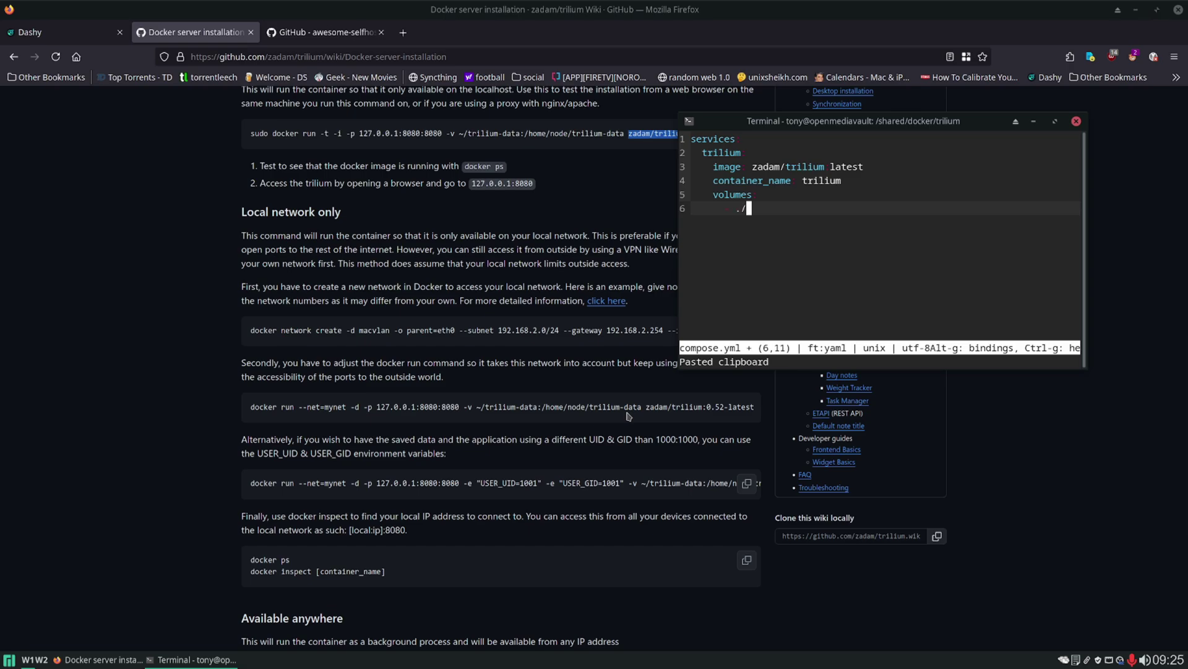
pyautogui.write('data:/home/node/triliu')
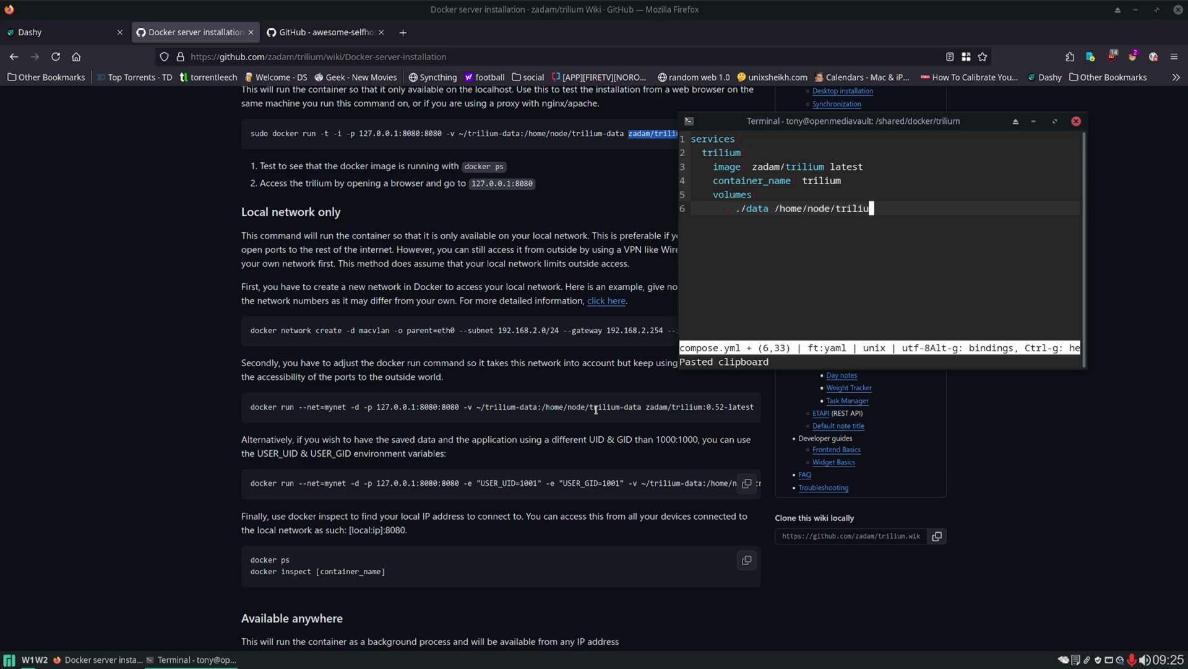
pyautogui.write('m-data')
pyautogui.press('Return')
pyautogui.write('ports')
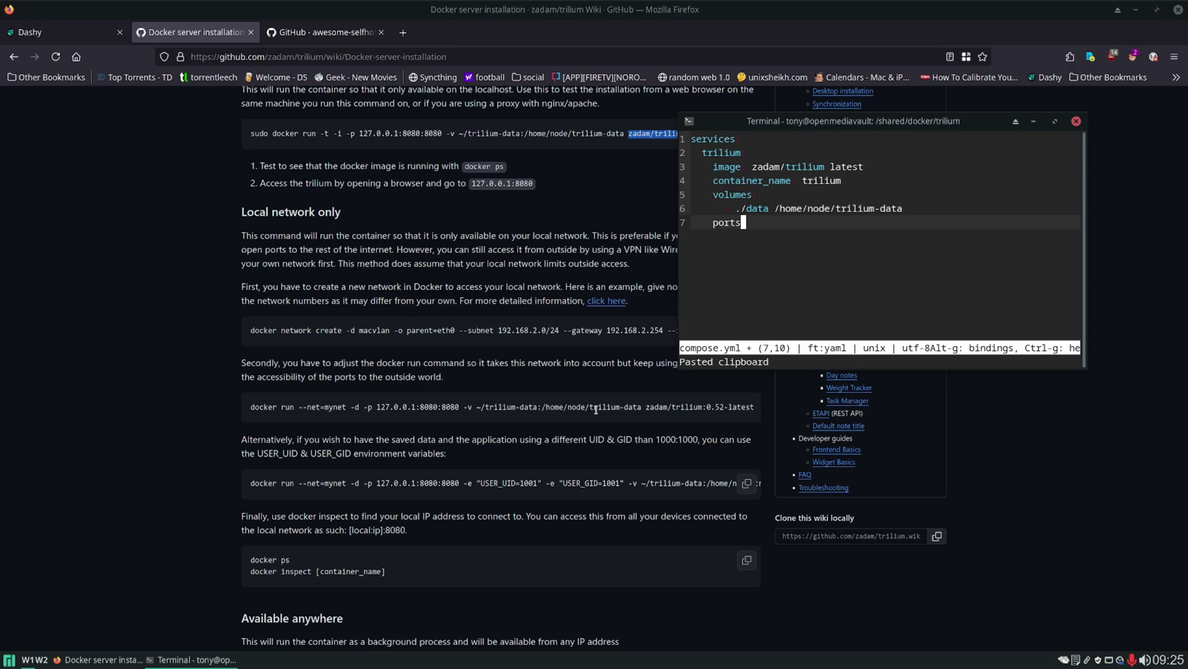
pyautogui.write(':')
pyautogui.press('Return')
pyautogui.write('-')
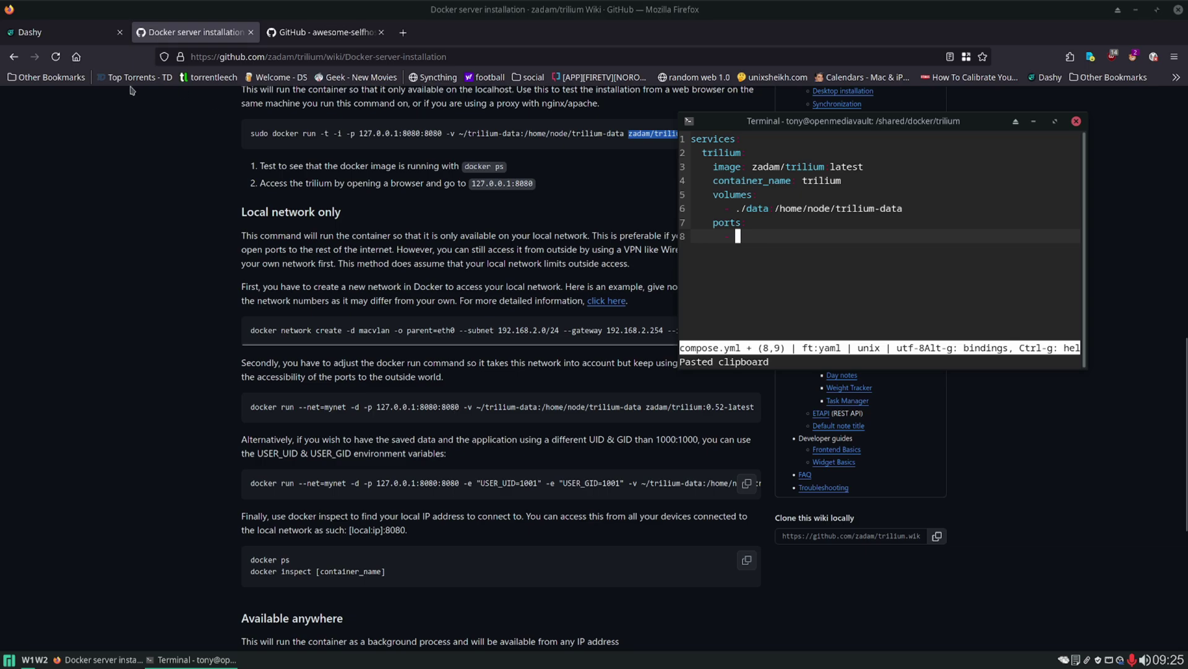
# - Fill in the ports entry as 9878:8080 after checking the browser tabs
pyautogui.click(62, 32)
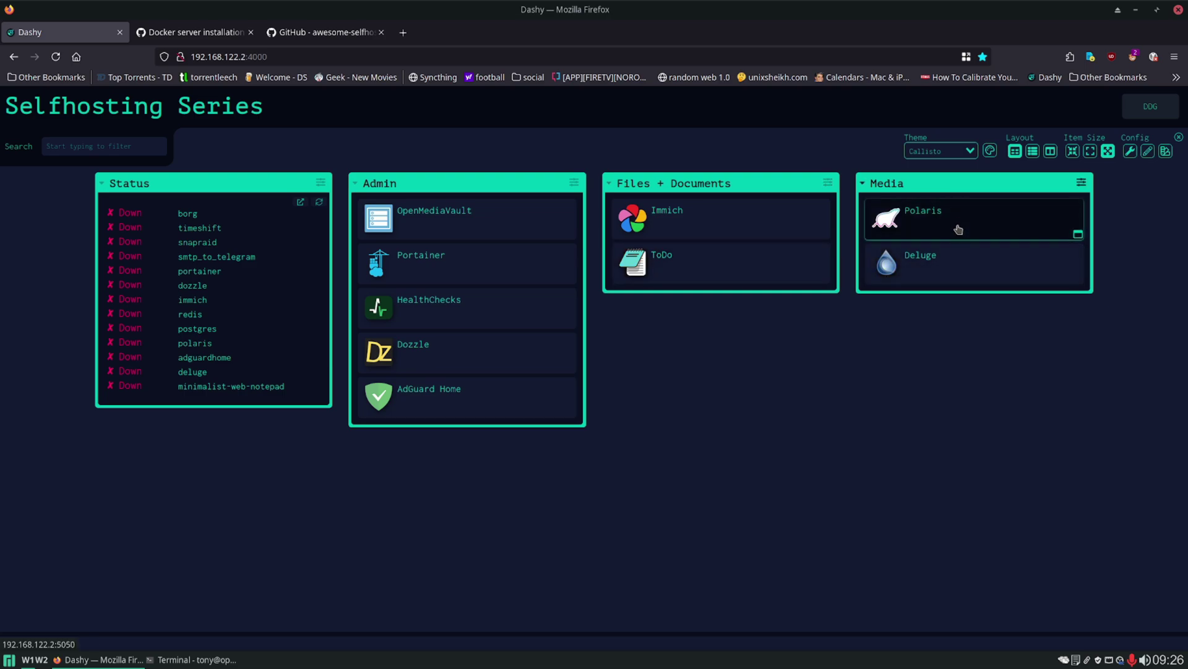
pyautogui.click(173, 658)
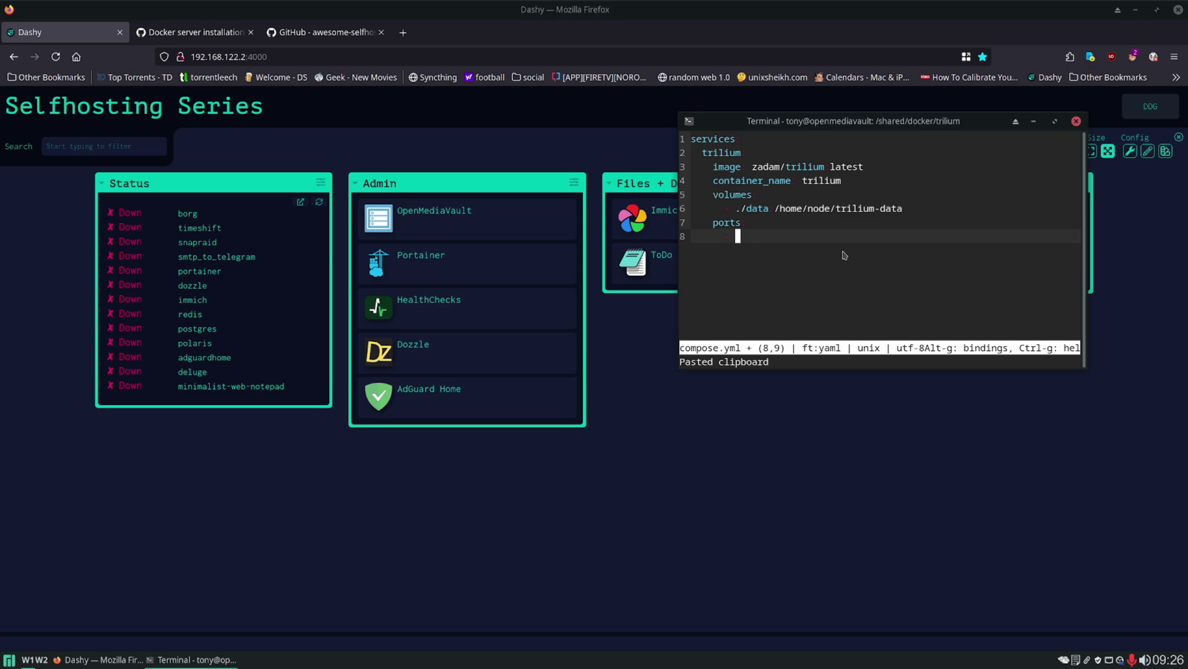
pyautogui.write('9878')
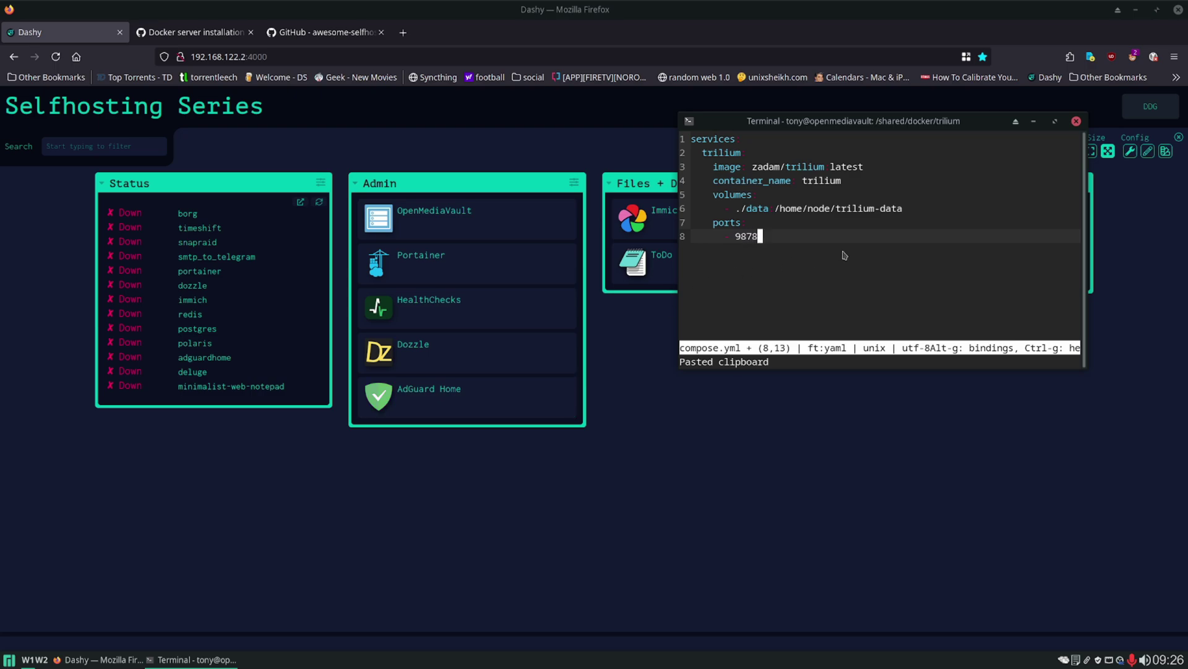
pyautogui.write(':8080')
pyautogui.click(172, 34)
pyautogui.click(334, 34)
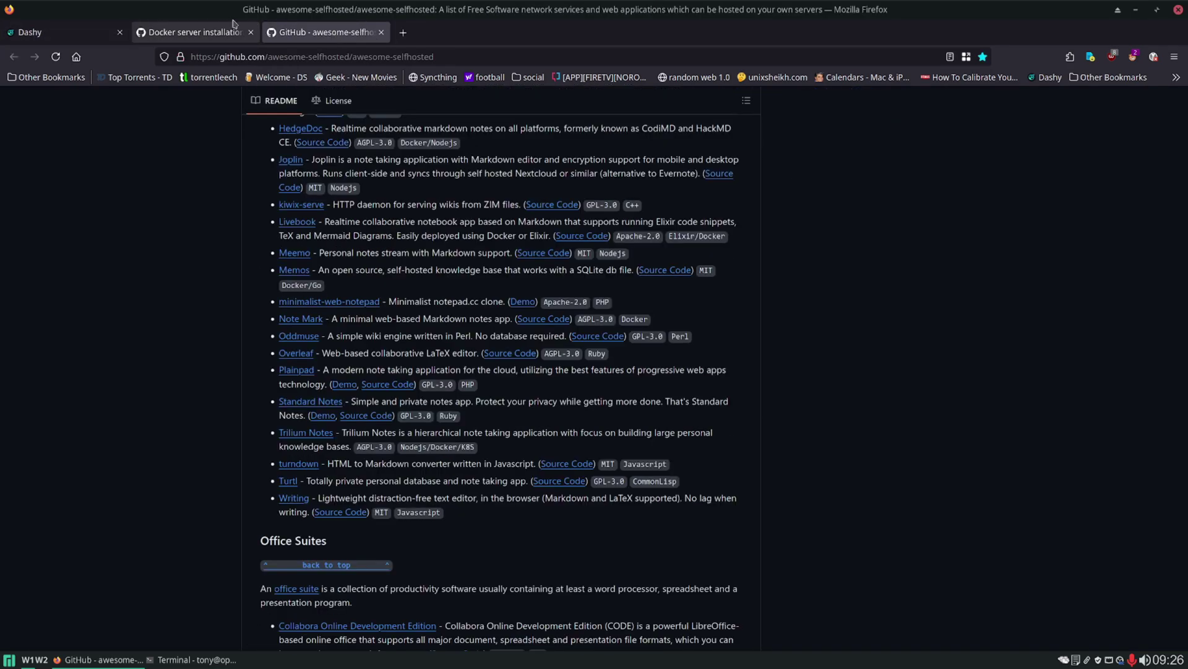
pyautogui.click(185, 32)
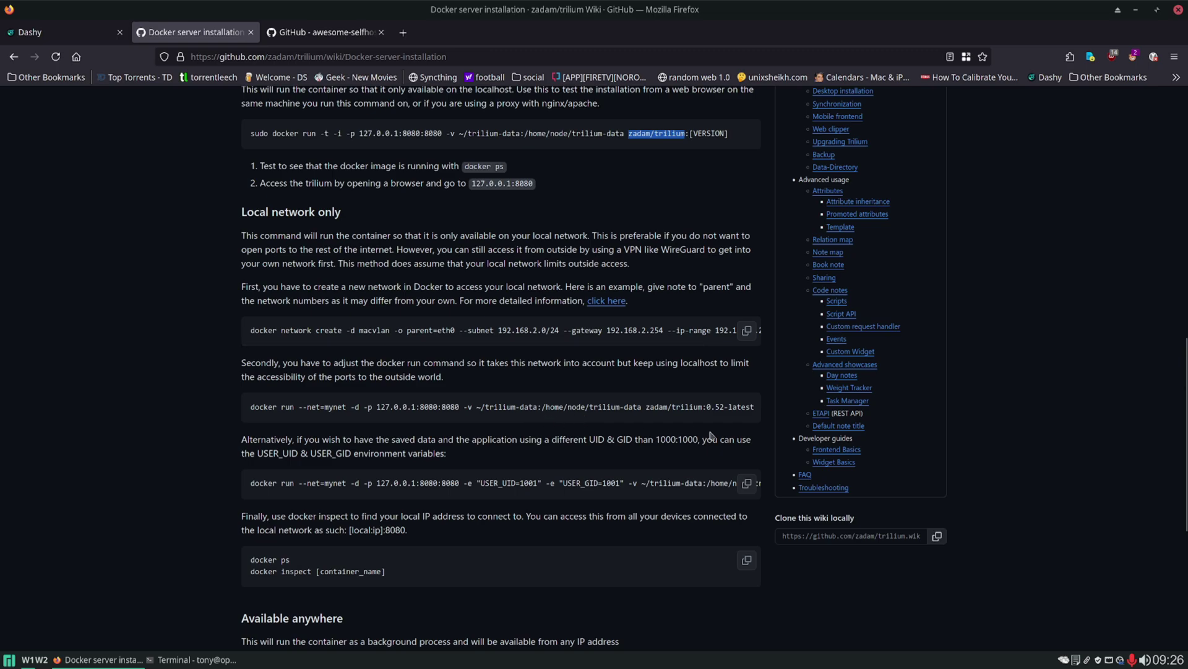
pyautogui.click(186, 659)
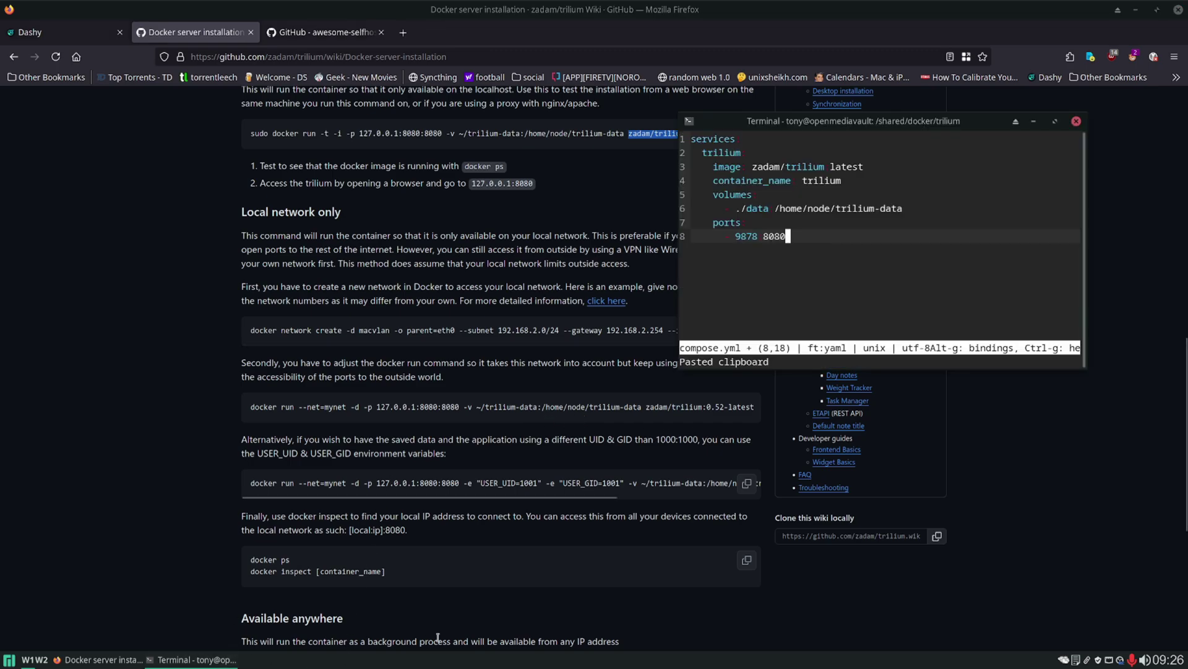
# - Add restart: unless-stopped and network_mode: bridge lines, then save compose.yml
pyautogui.press('Return')
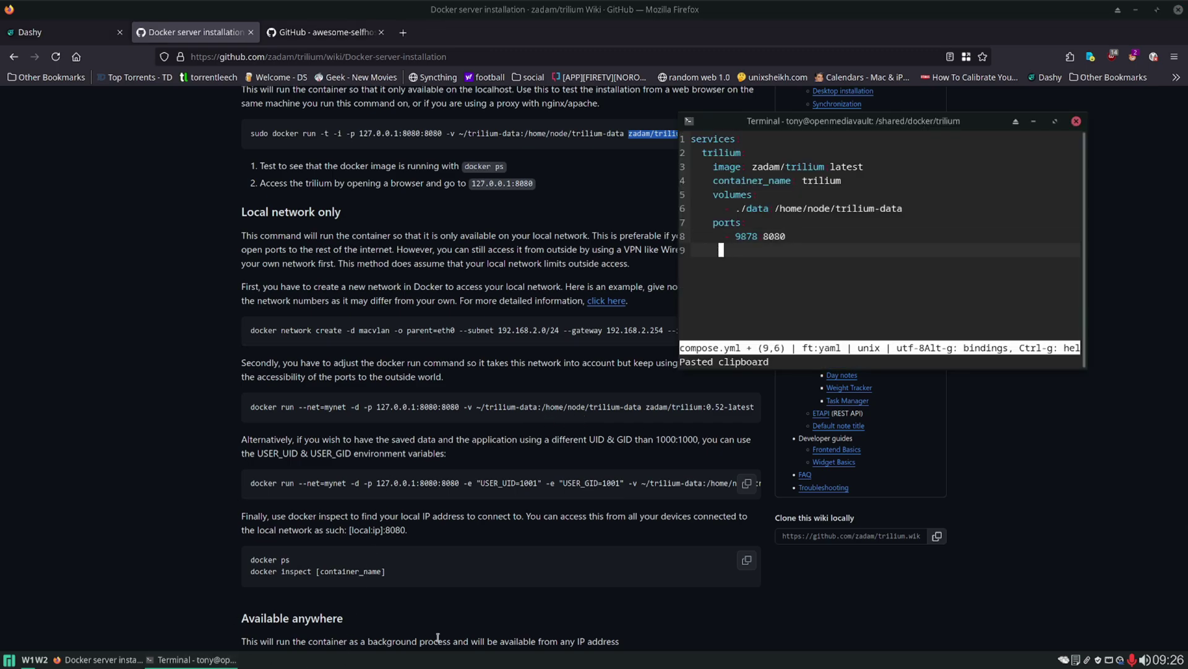
pyautogui.press('BackSpace')
pyautogui.write('restart: ')
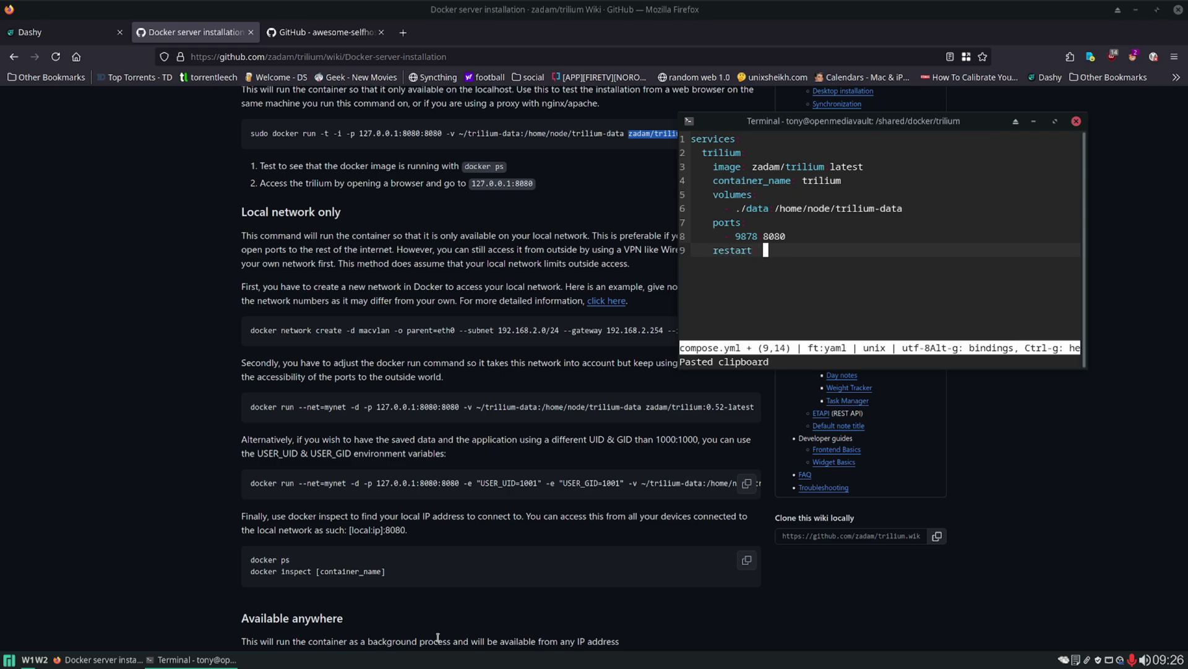
pyautogui.write('unless-stopped')
pyautogui.press('Return')
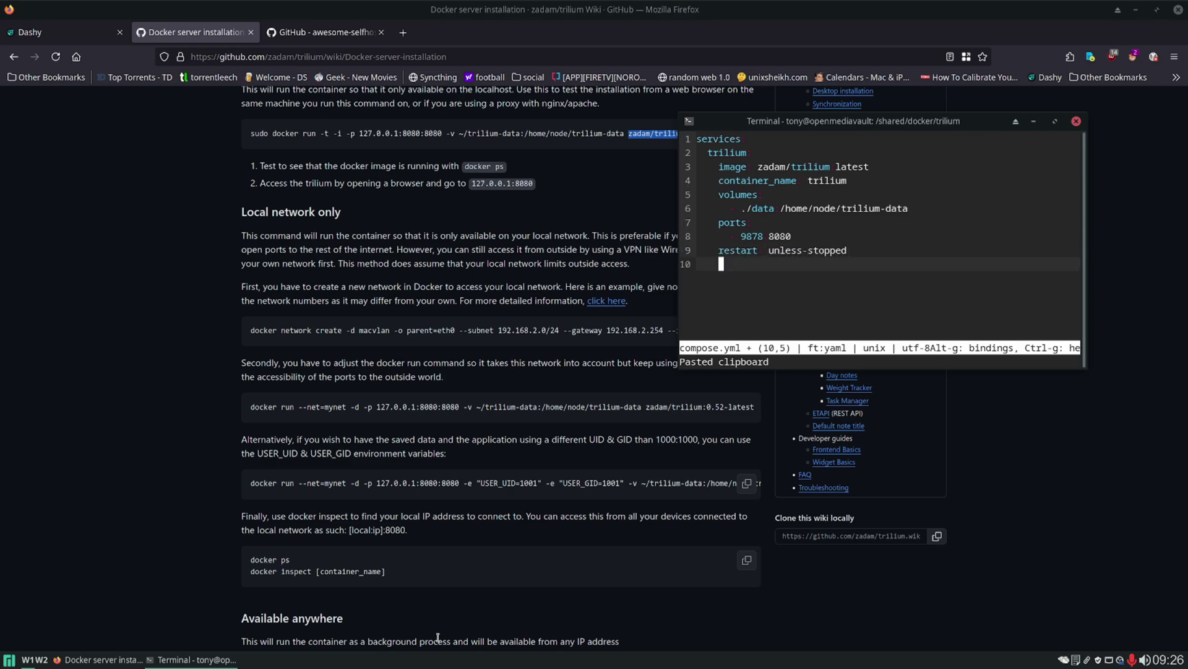
pyautogui.write('network_')
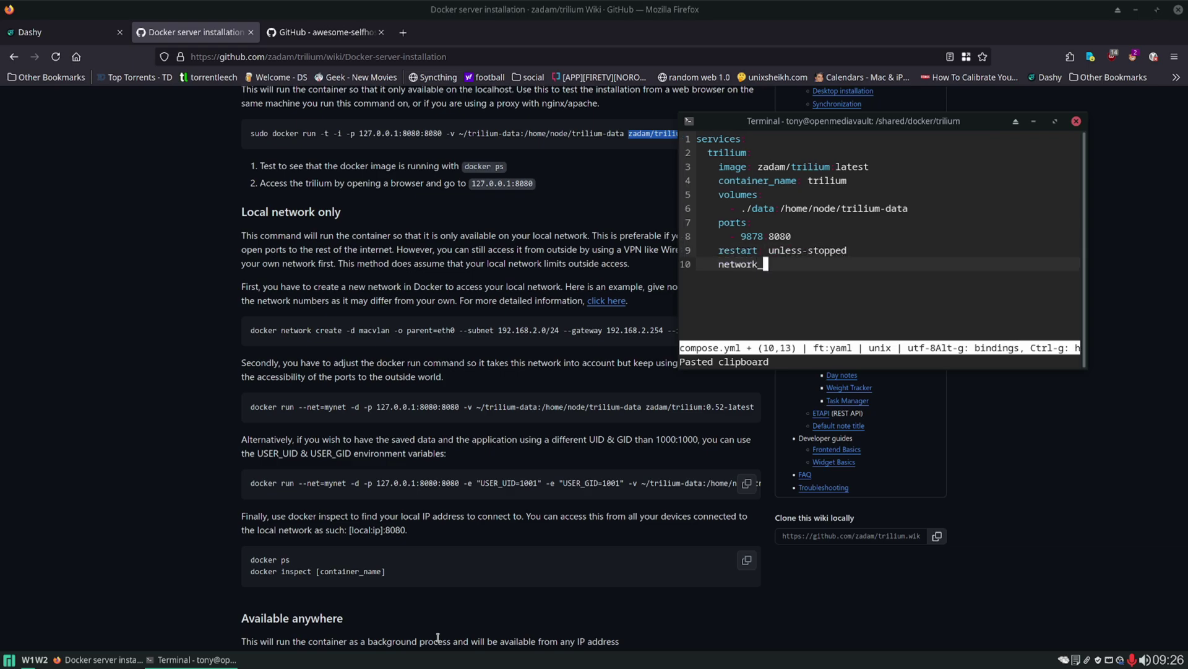
pyautogui.write('mode: bridge')
pyautogui.hotkey('ctrl', 's')
# - Quit micro and run sudo docker compose up -d, entering the sudo password
pyautogui.hotkey('ctrl', 'q')
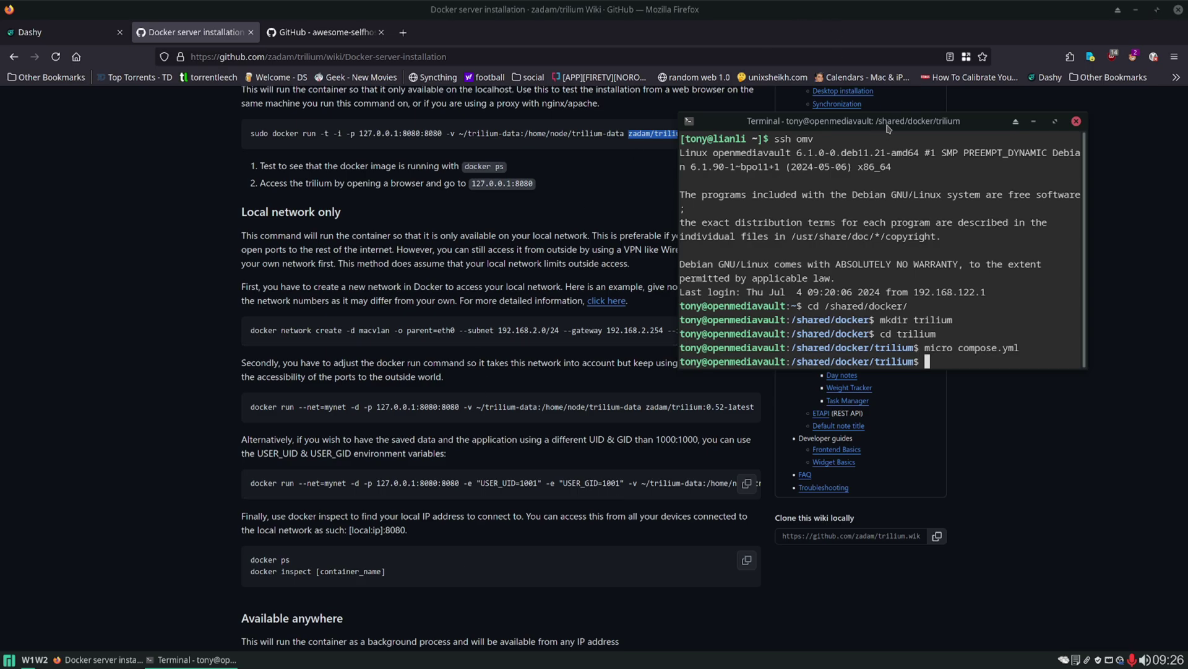
pyautogui.write('sudo docker compose up -d')
pyautogui.press('Return')
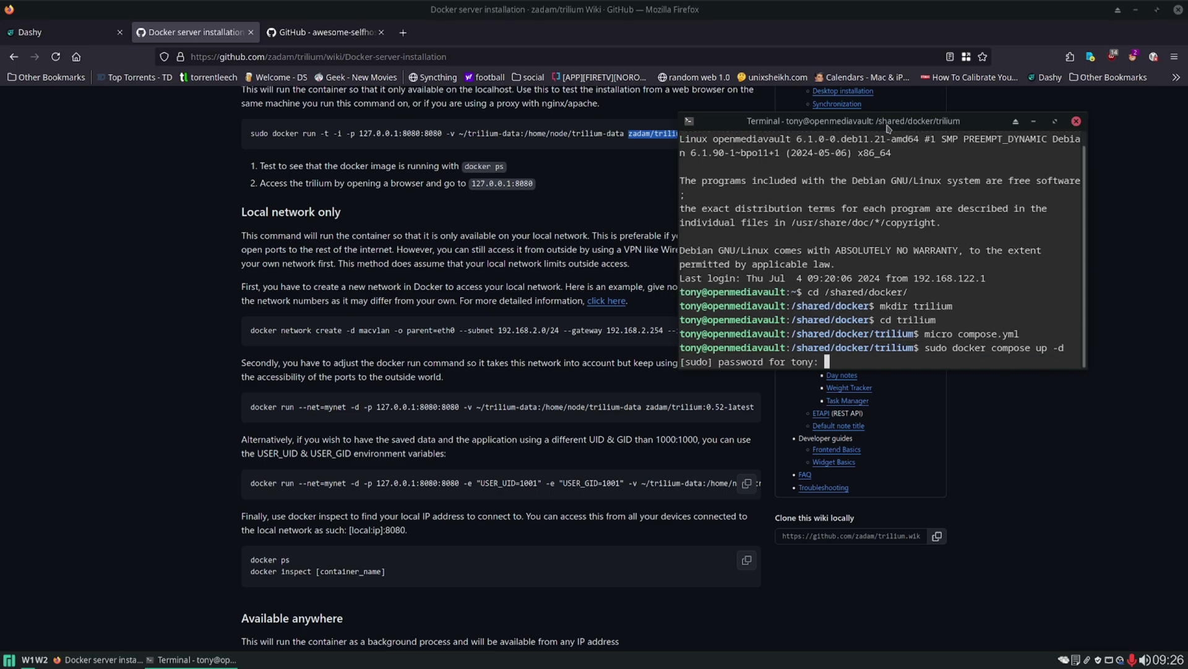
pyautogui.press('Return')
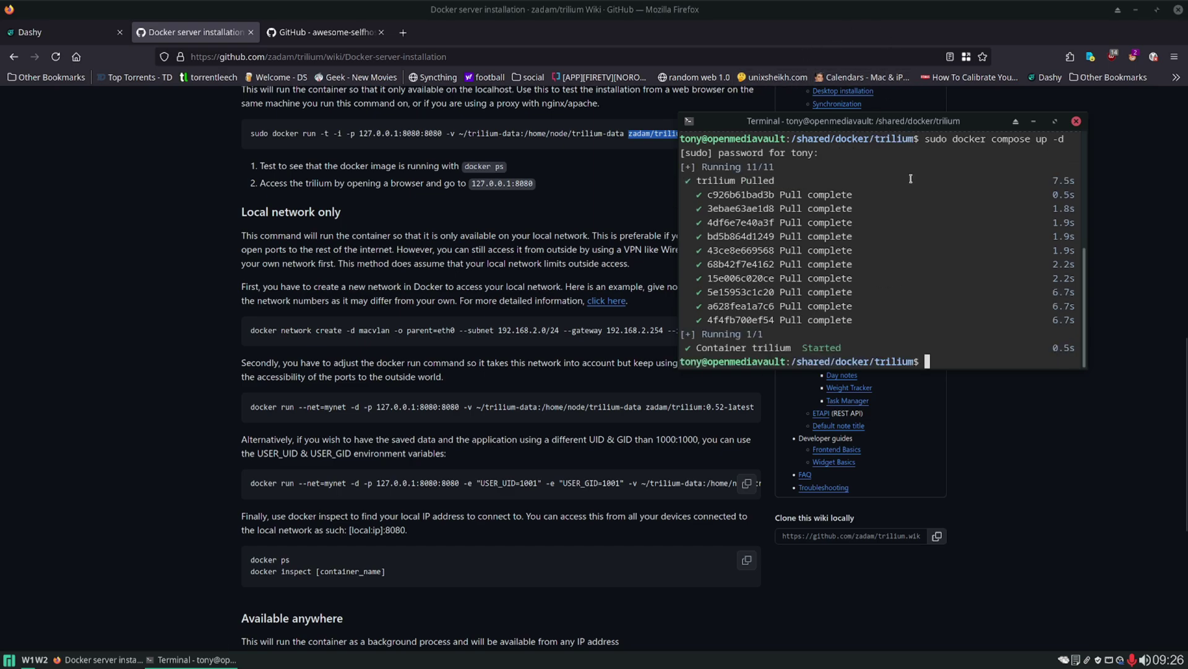
# - Print compose.yml with cat and select the 9878 host port mapping
pyautogui.write('cat compose.yml')
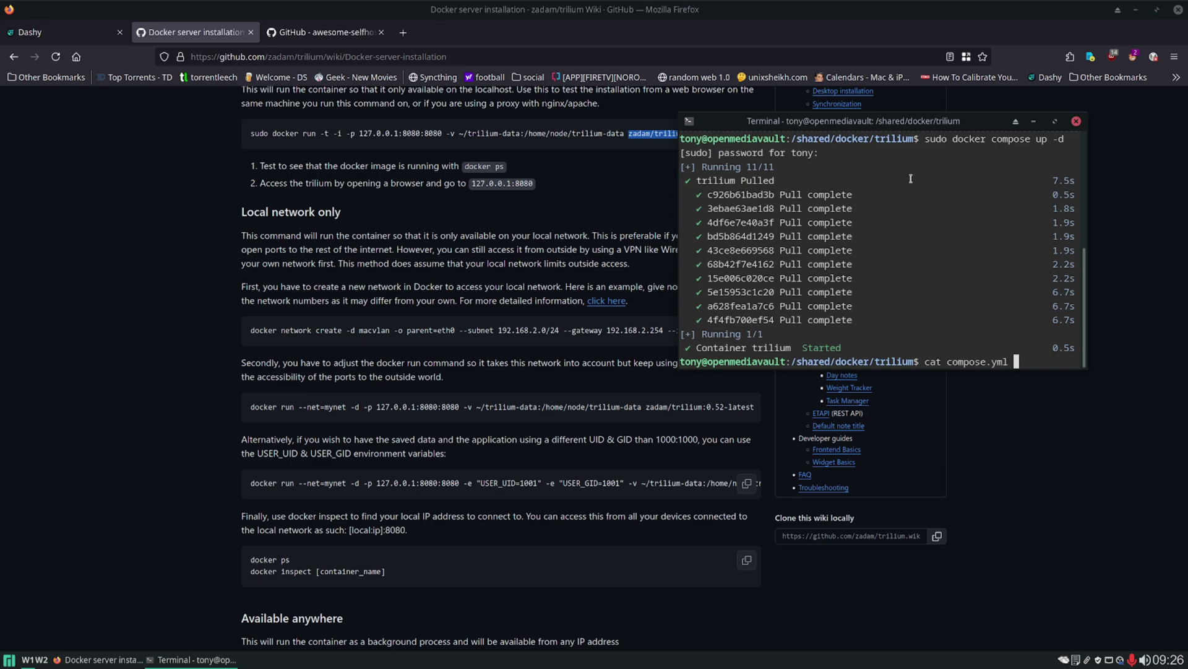
pyautogui.press('Return')
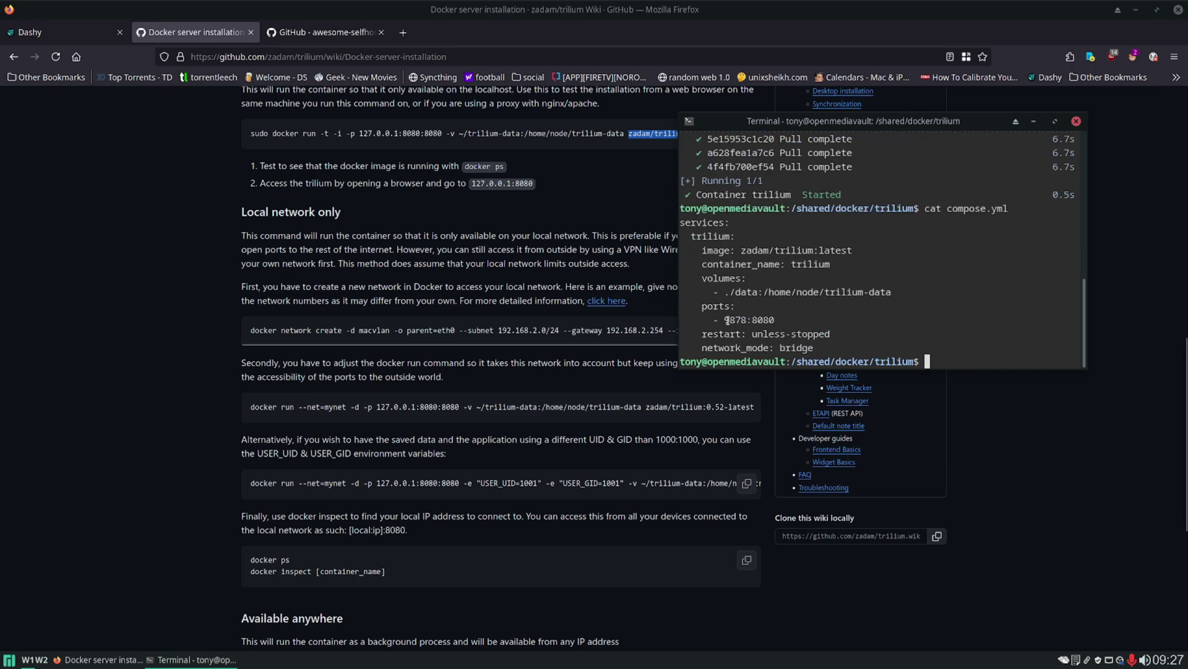
pyautogui.moveTo(725, 319); pyautogui.dragTo(741, 319)
# - Duplicate the Dashy tab in Firefox and change its port to 9878 to load Trilium setup
pyautogui.click(470, 198)
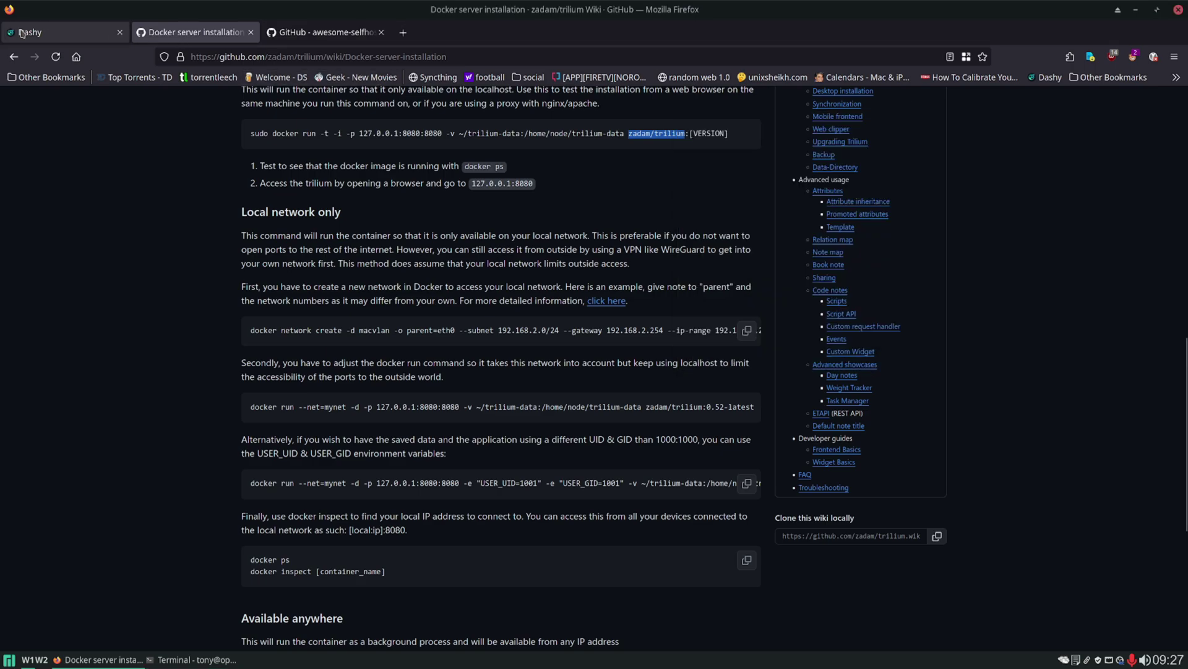
pyautogui.click(29, 32)
pyautogui.moveTo(180, 57); pyautogui.dragTo(432, 38)
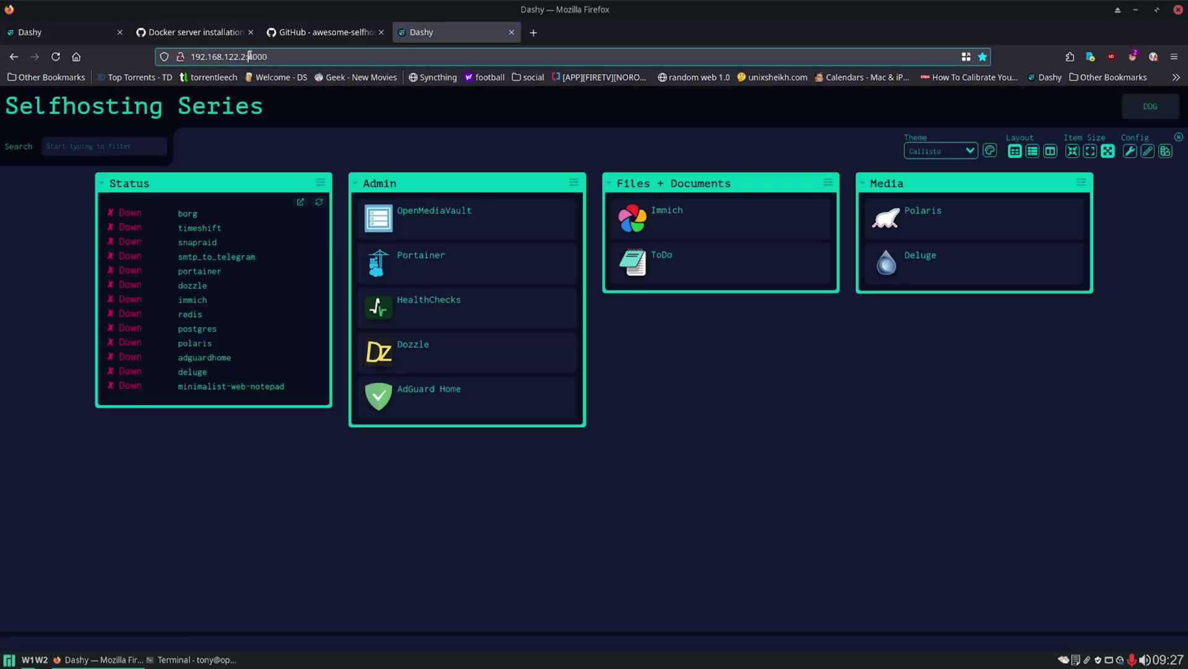
pyautogui.doubleClick(250, 57)
pyautogui.write('9878')
pyautogui.press('Return')
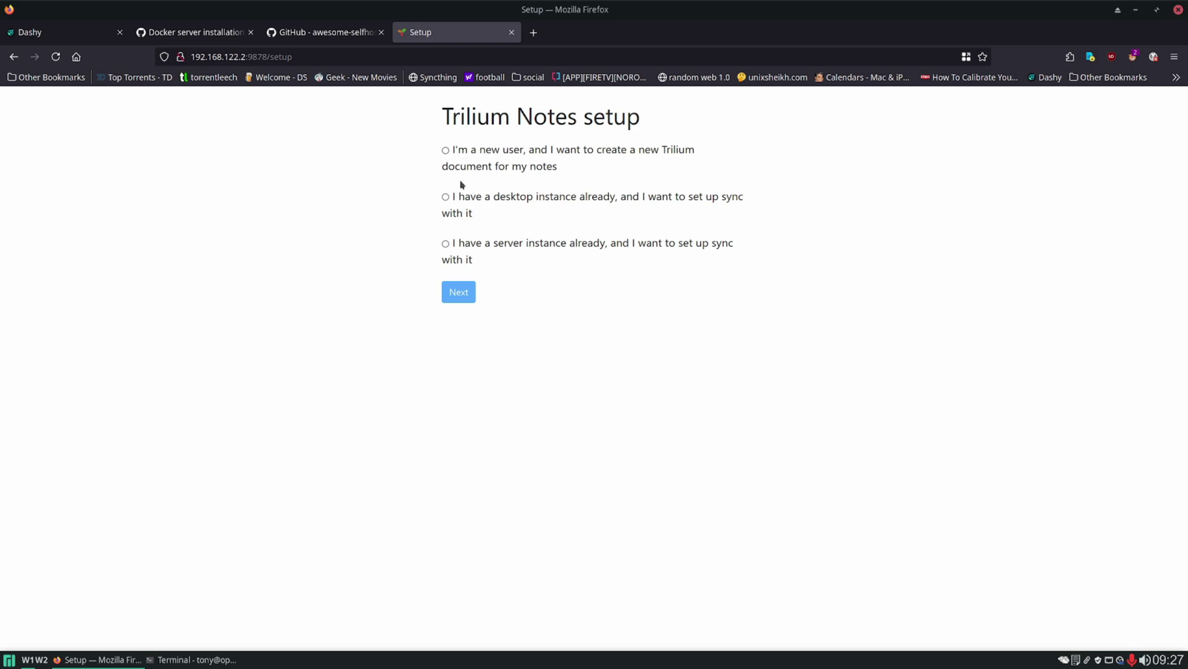
# - Choose the new-user option and enter a password for the new Trilium document
pyautogui.click(445, 149)
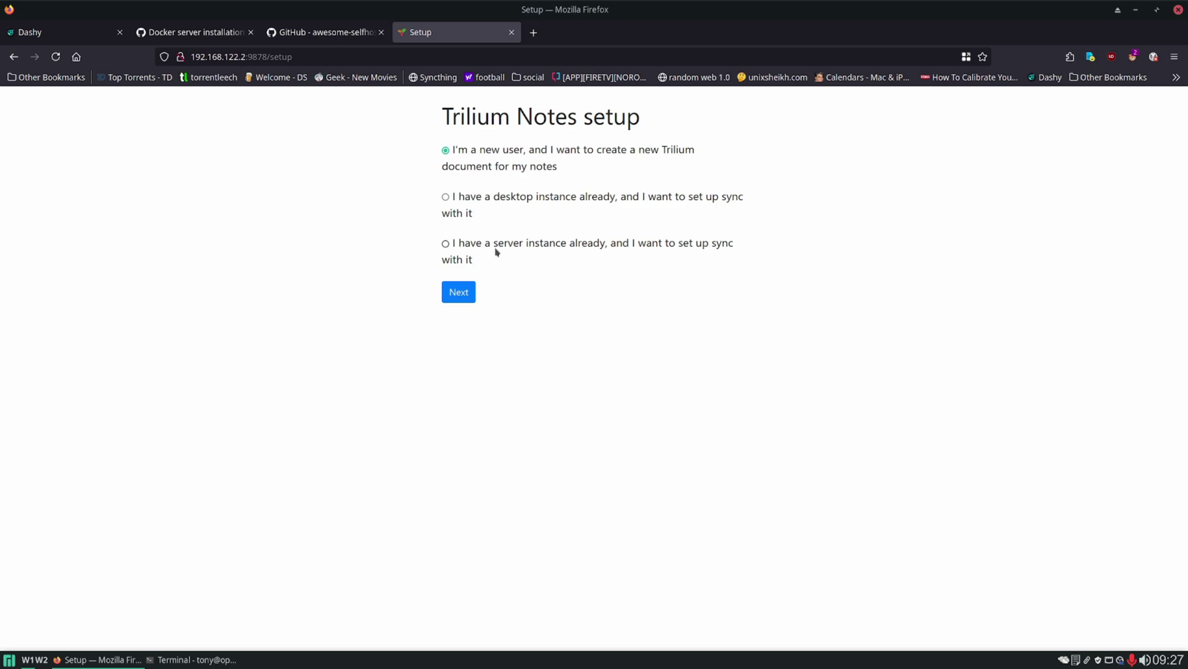
pyautogui.click(453, 296)
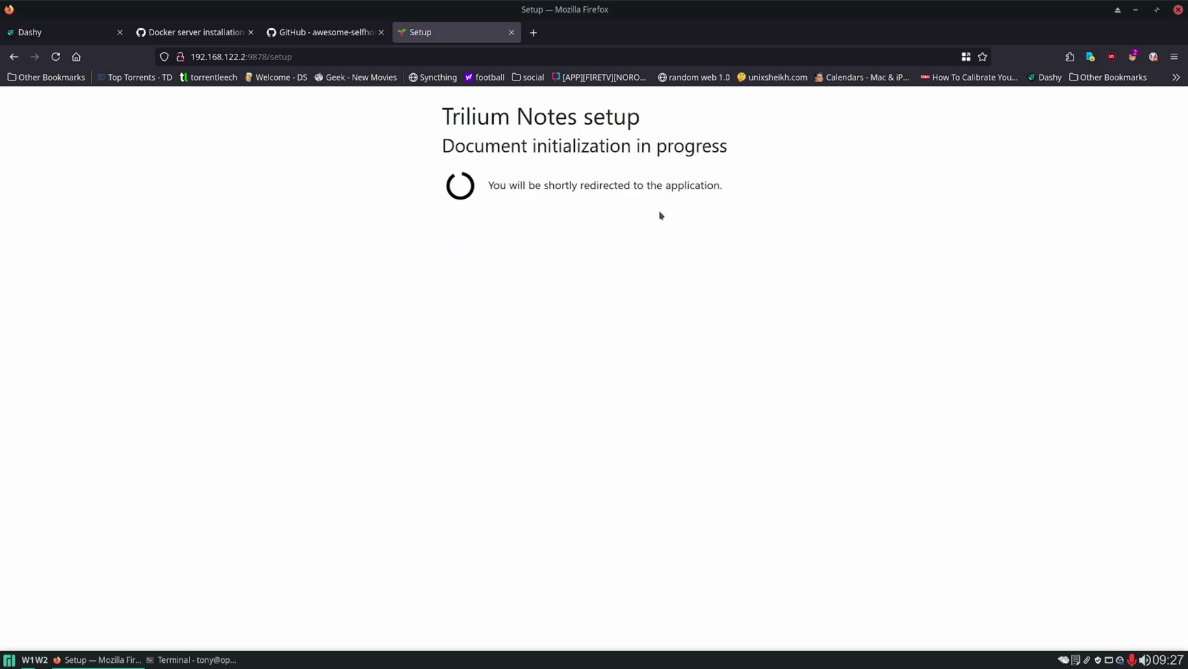
pyautogui.click(591, 213)
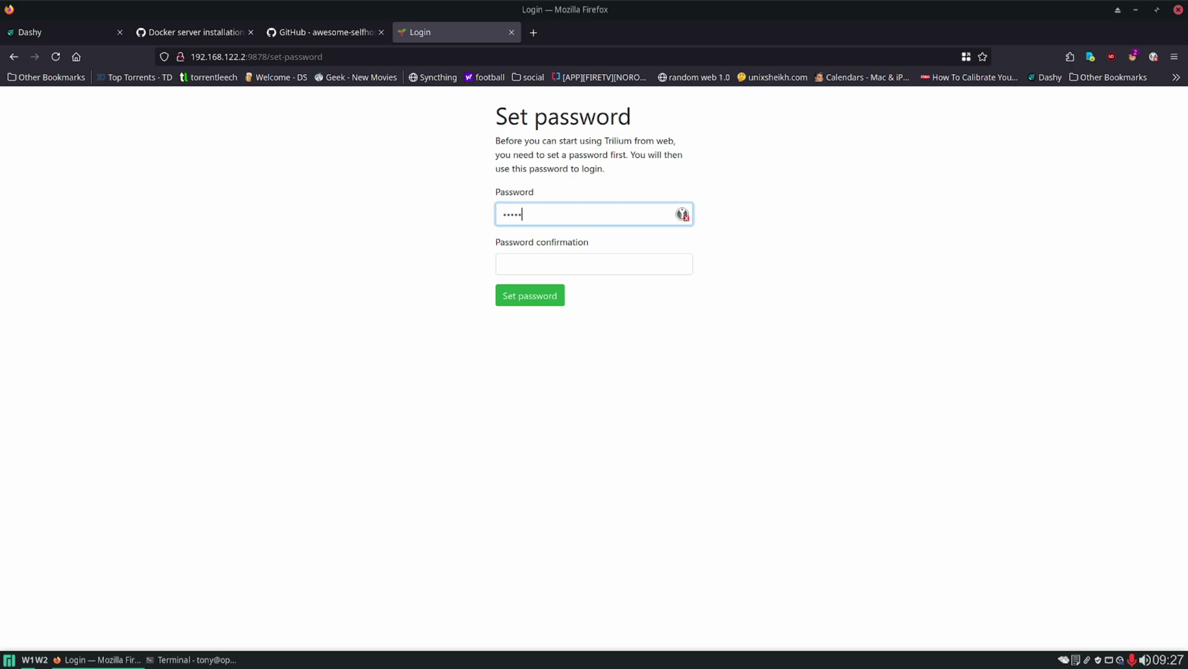
pyautogui.write('•••')
pyautogui.press('Tab')
# - Confirm the new password, then log in to Trilium with it after correcting a mistyped entry
pyautogui.write('••••••••')
pyautogui.press('Return')
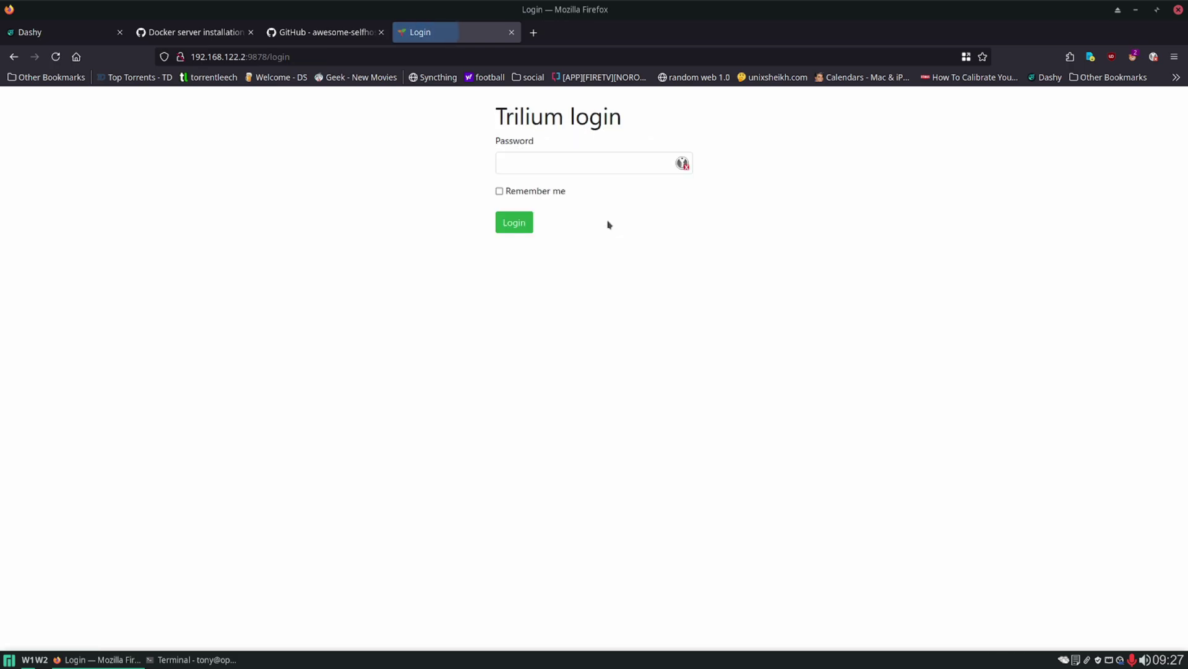
pyautogui.click(590, 157)
pyautogui.write('•••••••')
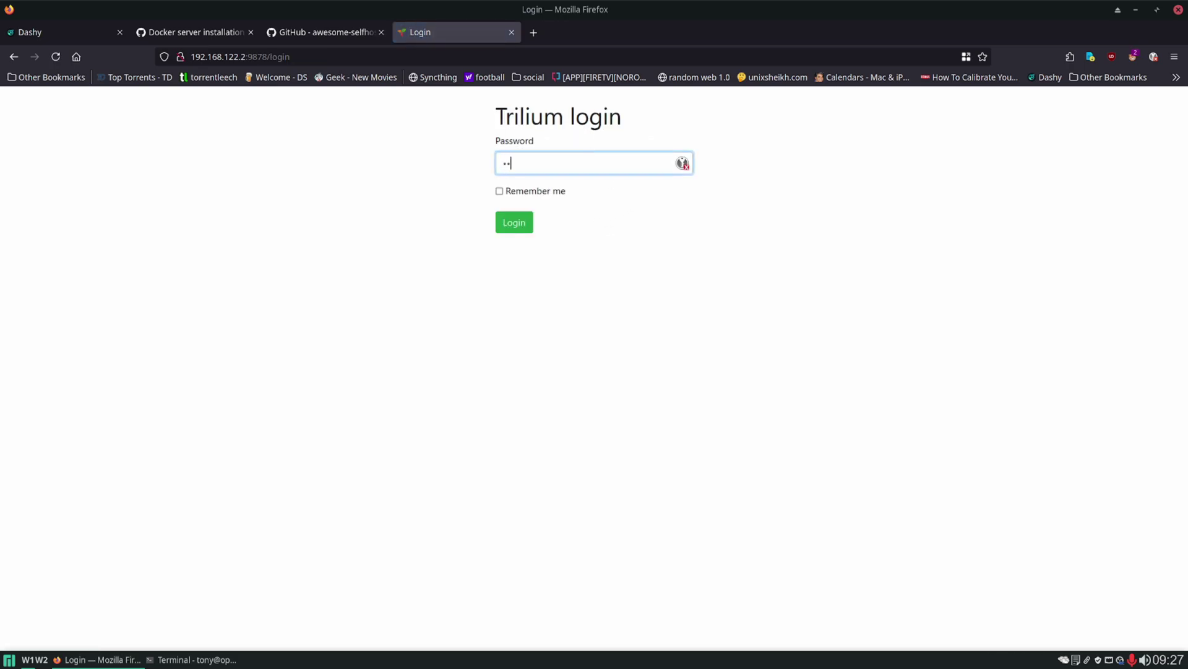
pyautogui.hotkey('ctrl', 'a')
pyautogui.press('BackSpace')
pyautogui.write('•••')
pyautogui.press('BackSpace')
pyautogui.press('BackSpace')
pyautogui.press('BackSpace')
pyautogui.write('•••••')
pyautogui.press('Return')
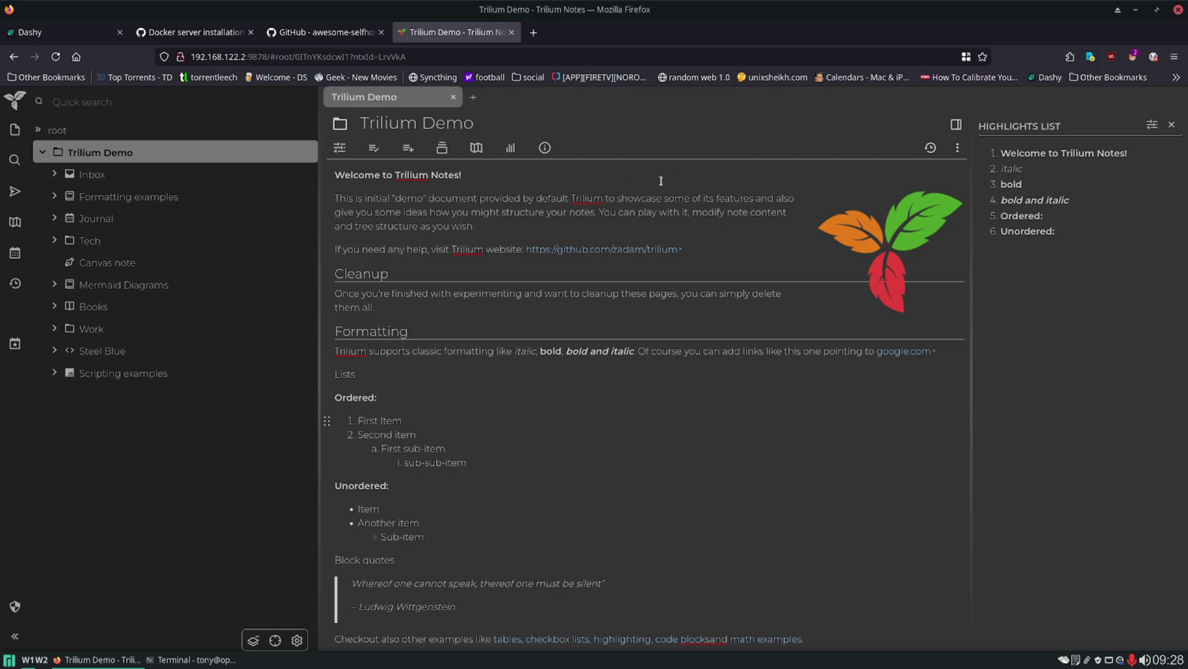
# - Scroll through the Trilium Demo note's content and back to the top
pyautogui.scroll(-3, 425, 240)
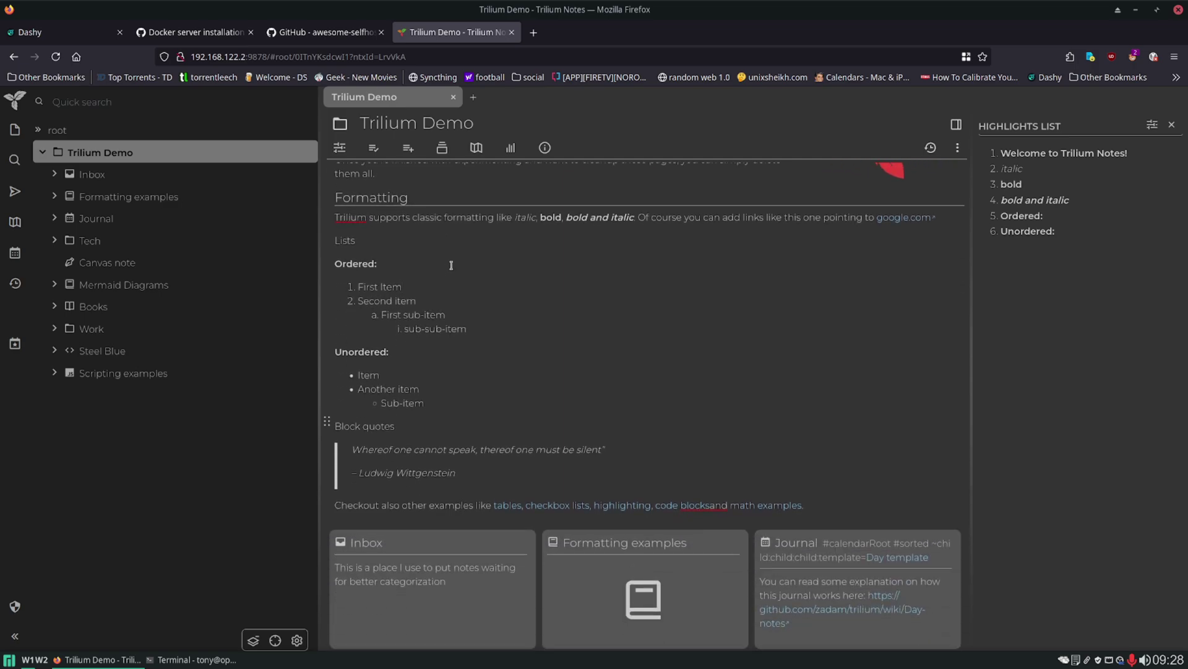
pyautogui.scroll(2, 456, 273)
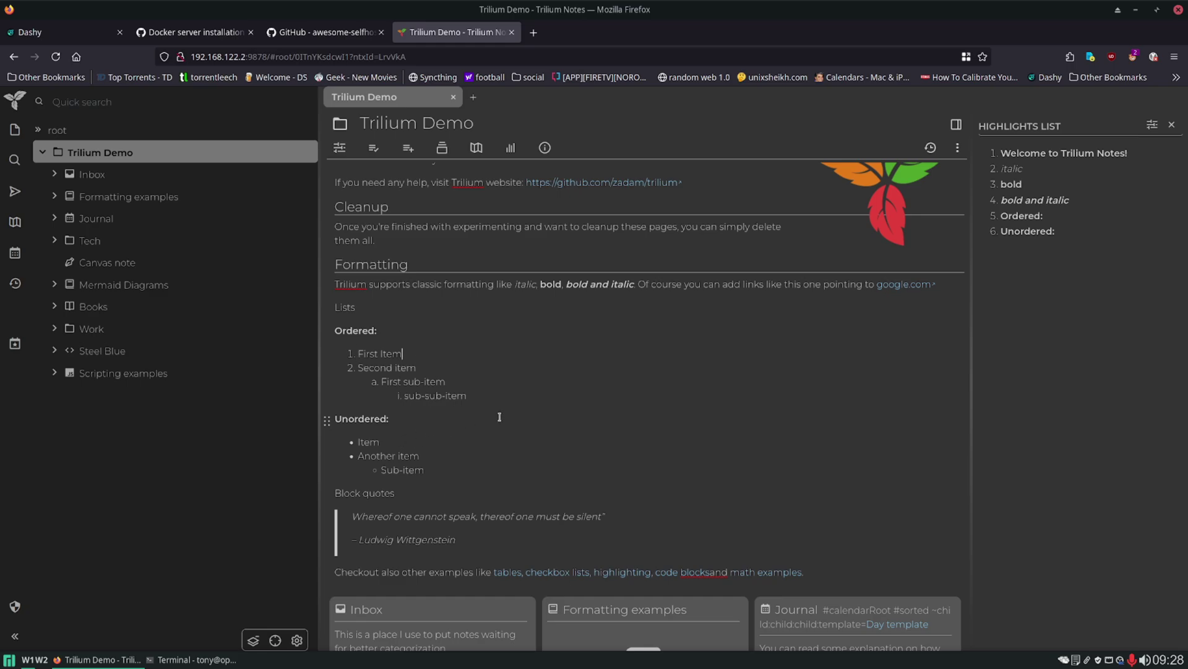
pyautogui.scroll(-2, 500, 416)
pyautogui.scroll(-4, 599, 403)
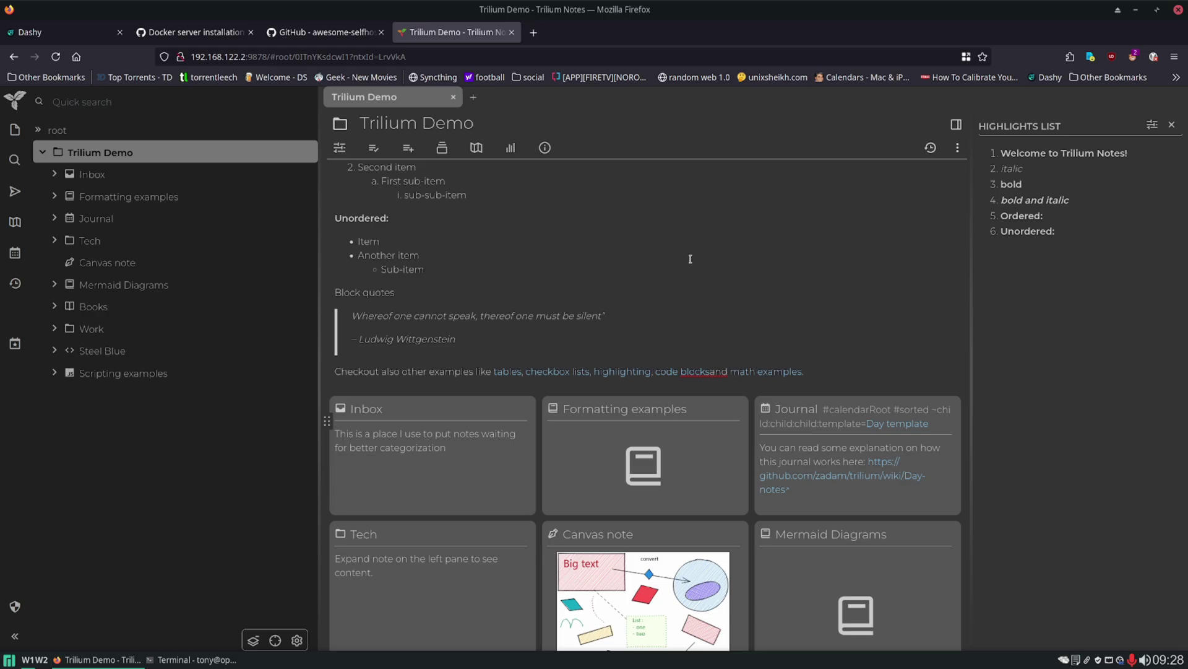
pyautogui.scroll(8, 691, 259)
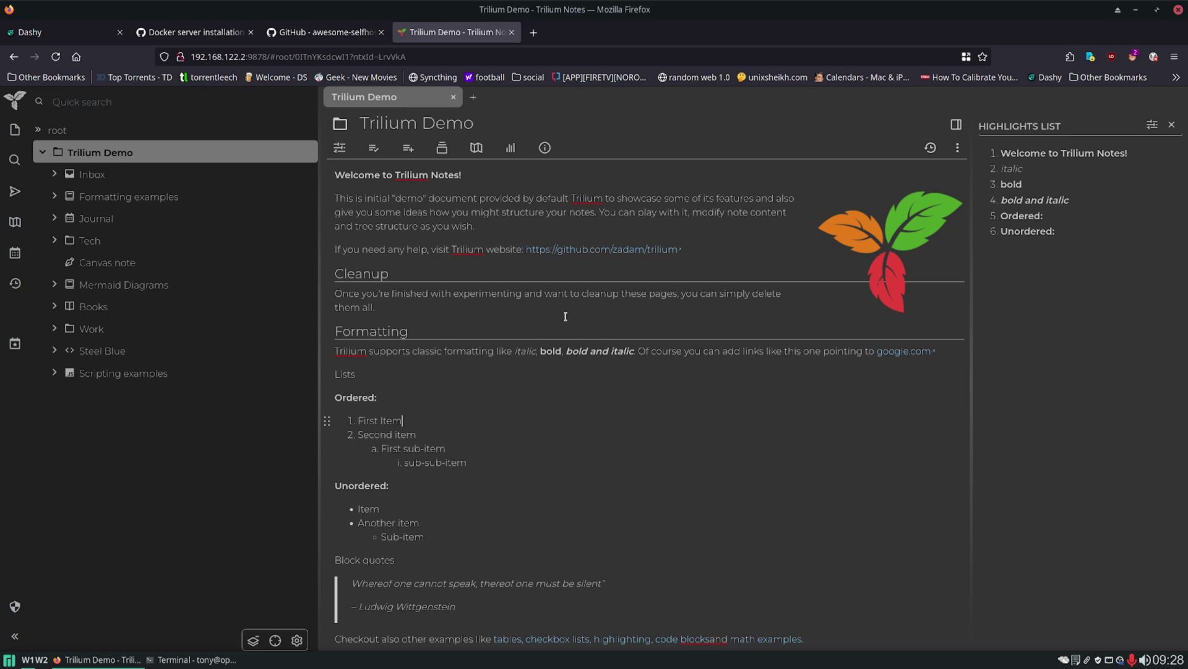
pyautogui.click(337, 198)
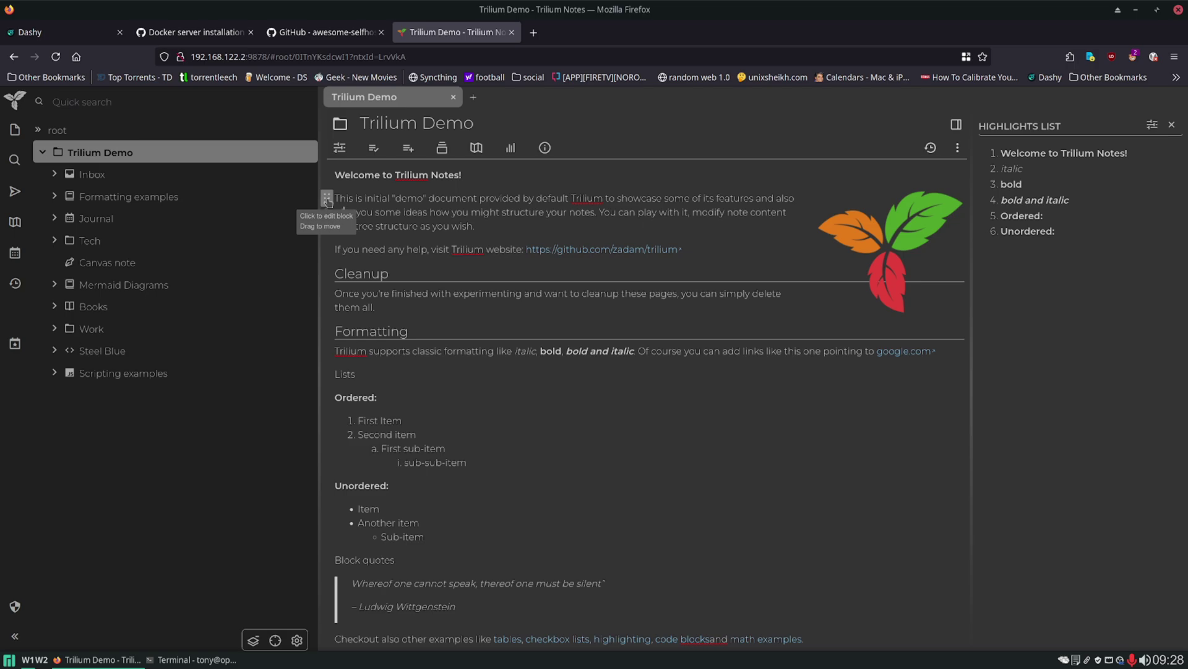
pyautogui.click(327, 199)
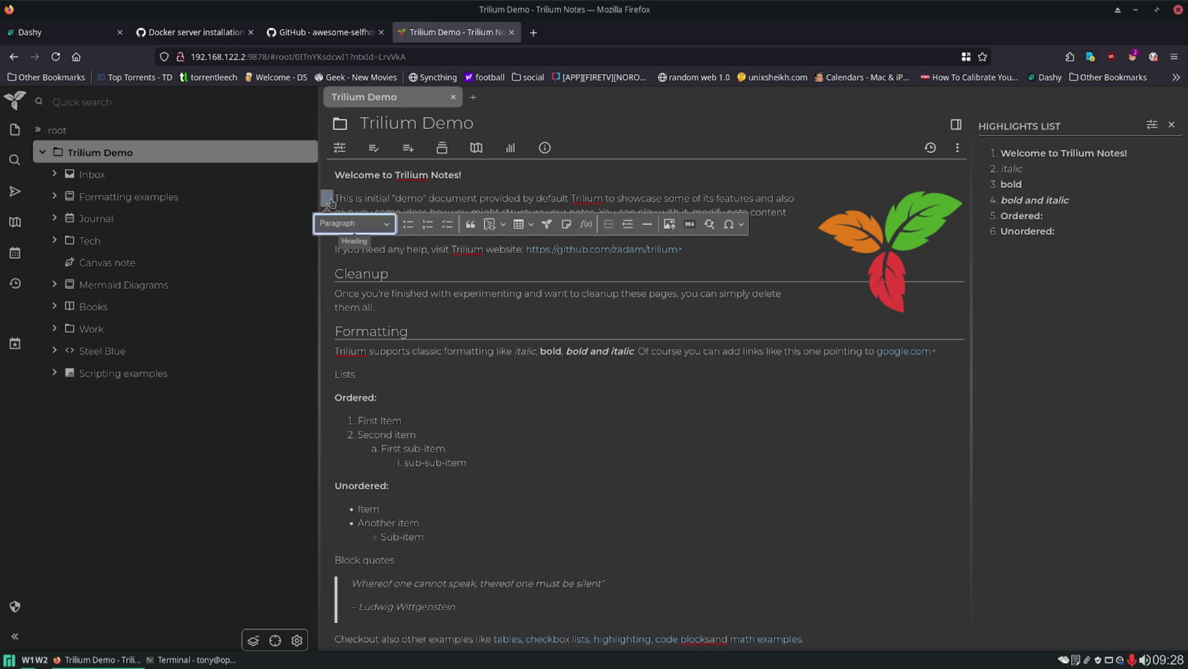
pyautogui.click(385, 224)
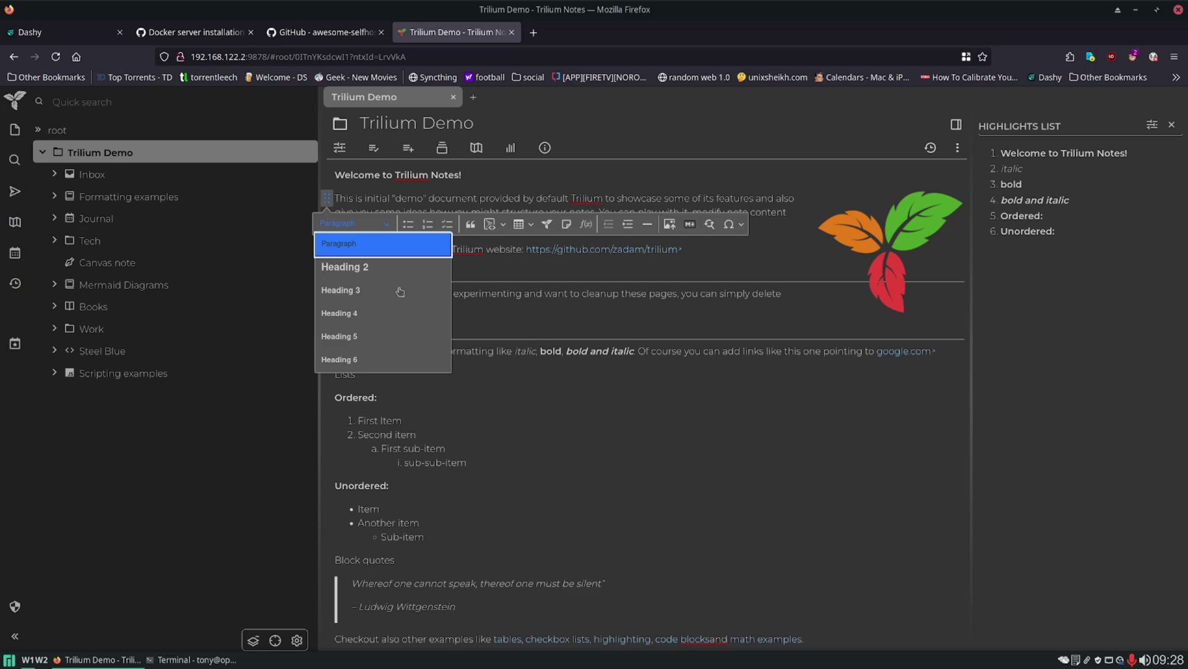
pyautogui.click(399, 244)
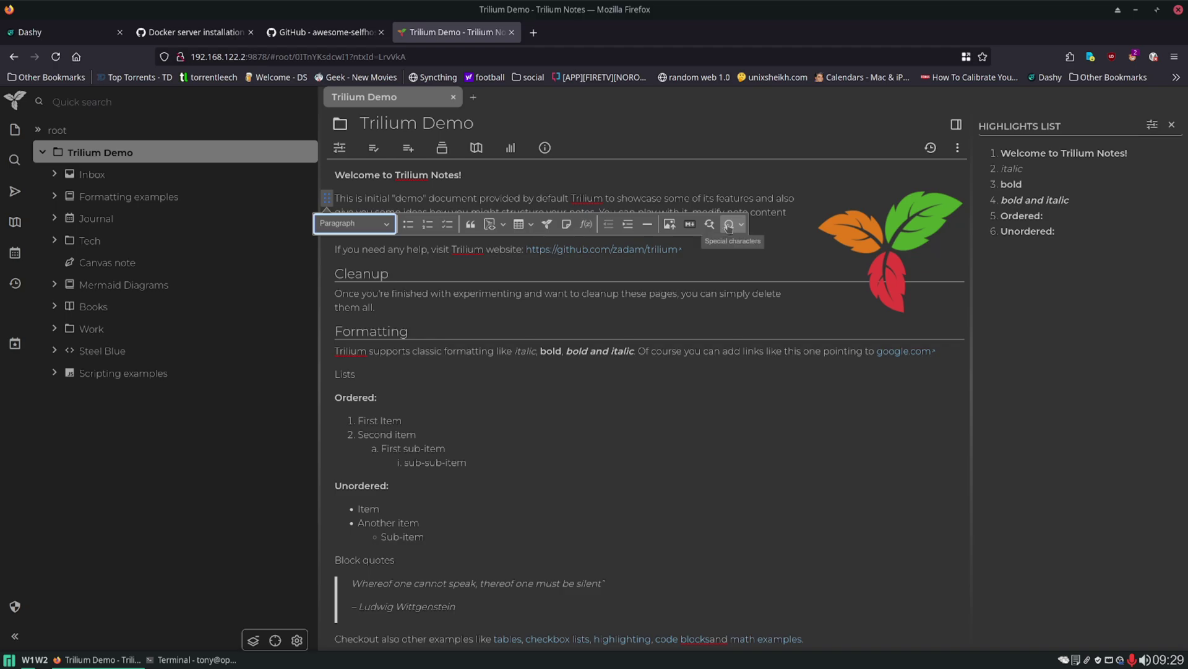
pyautogui.click(654, 309)
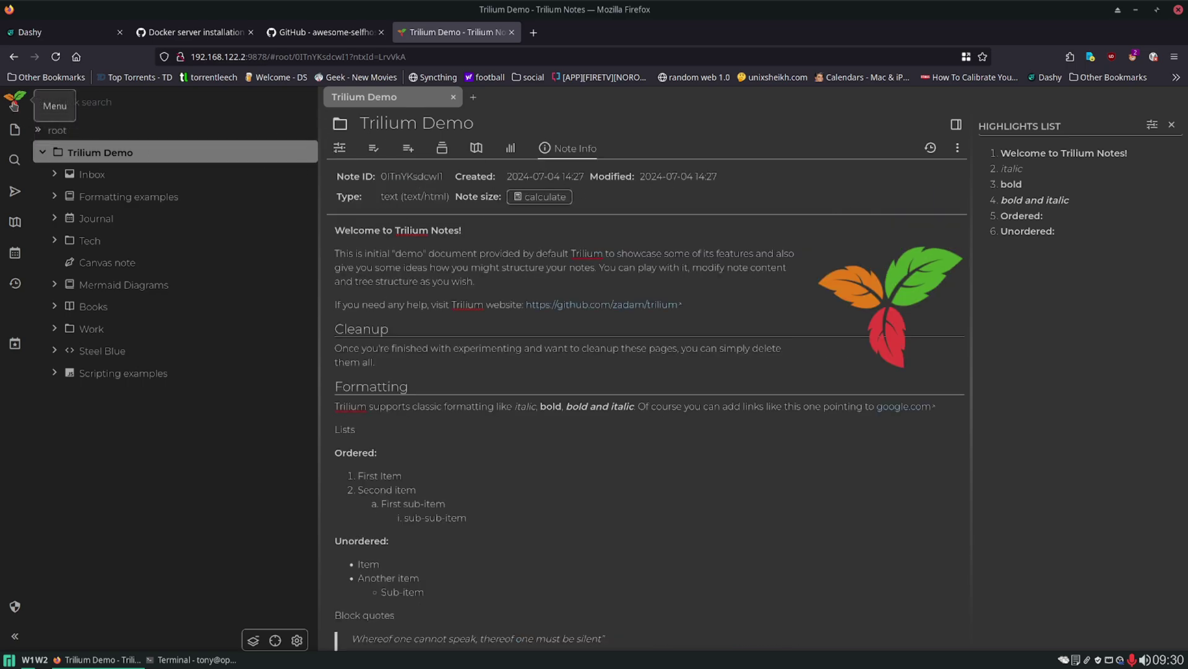
# - Open Options and browse the Appearance, Shortcuts, Text Notes, Code Notes and Images pages
pyautogui.click(14, 104)
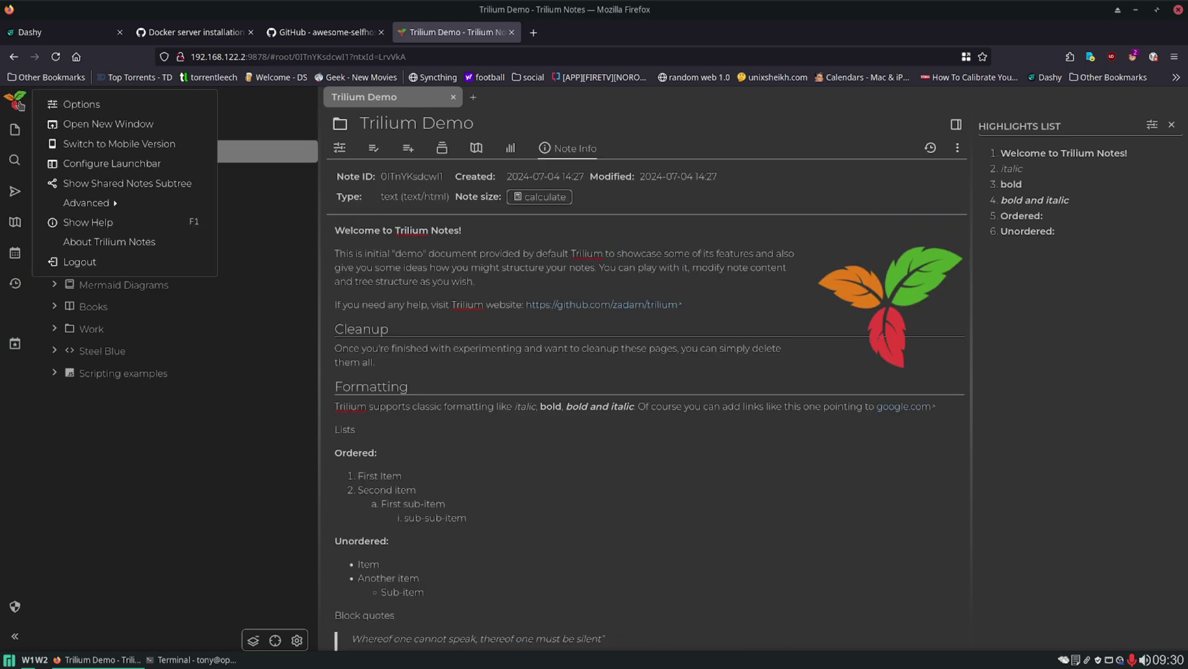
pyautogui.click(119, 110)
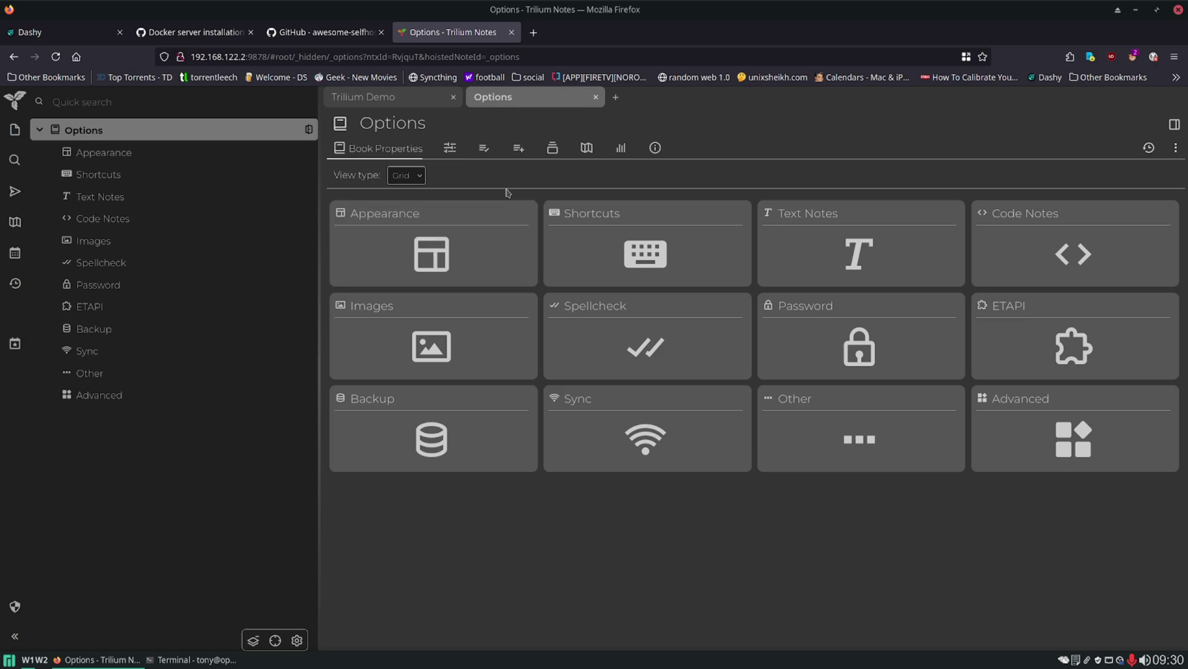
pyautogui.click(488, 242)
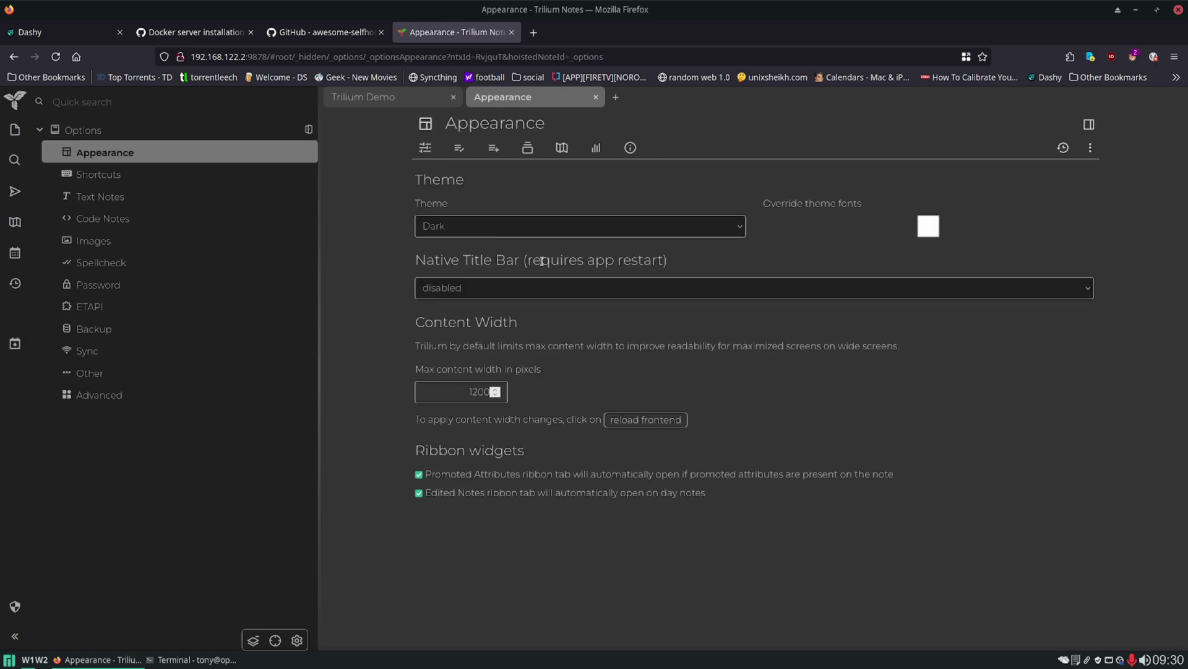
pyautogui.click(136, 174)
pyautogui.scroll(-15, 611, 427)
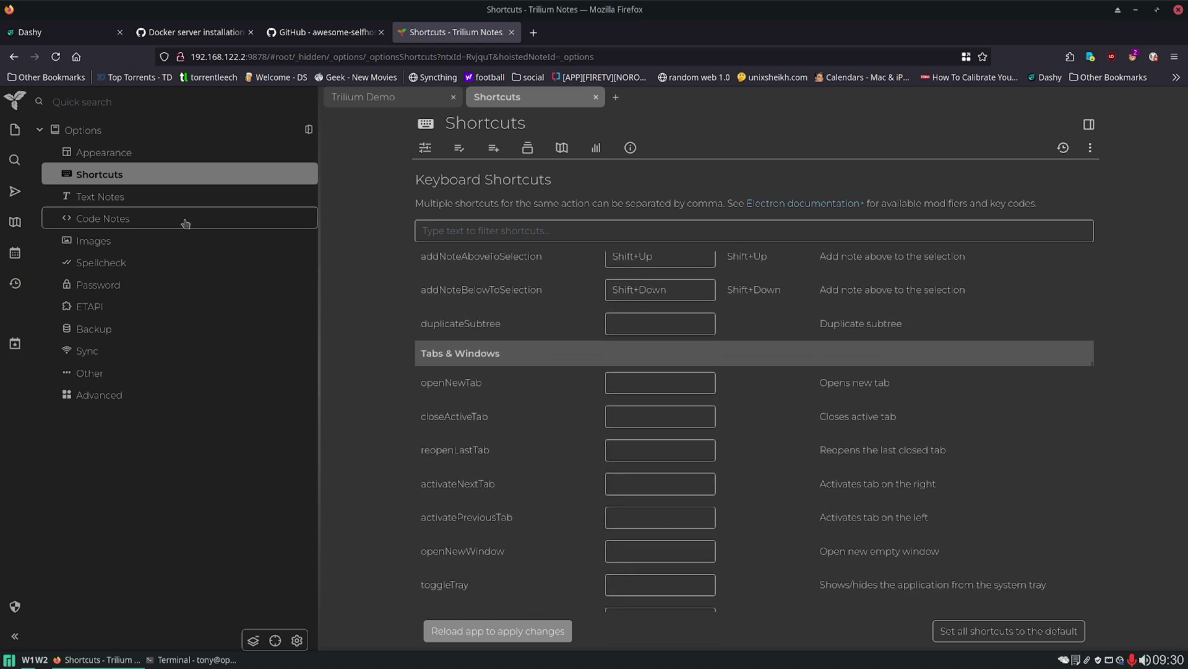
pyautogui.click(100, 196)
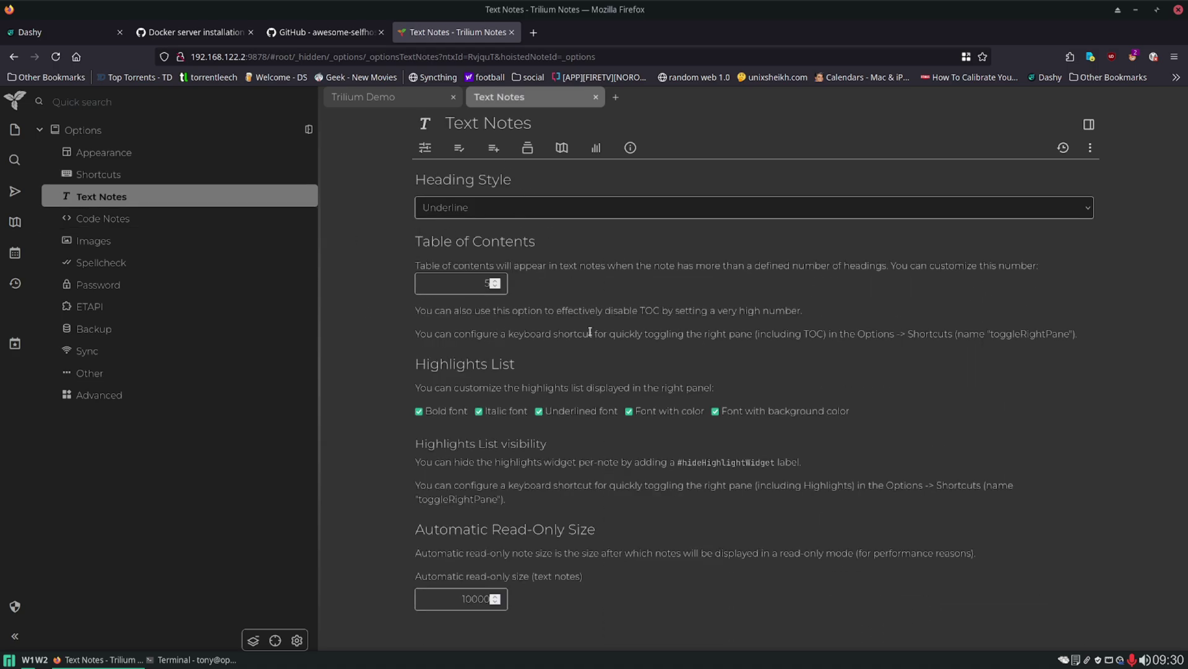
pyautogui.click(204, 219)
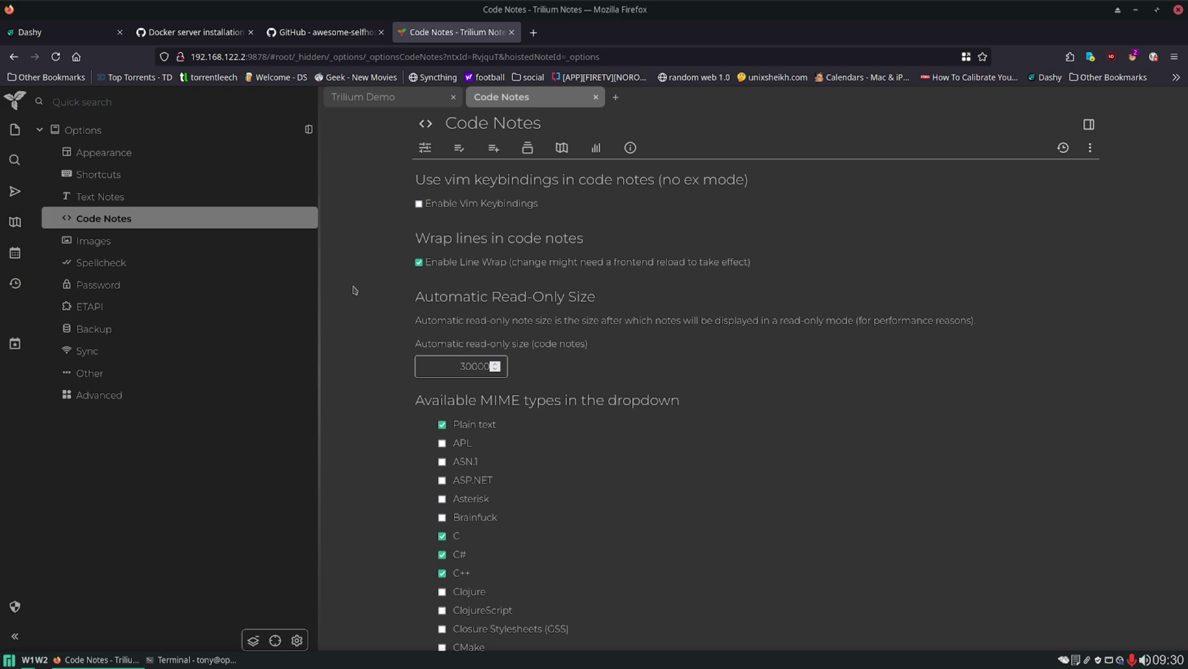
pyautogui.click(162, 248)
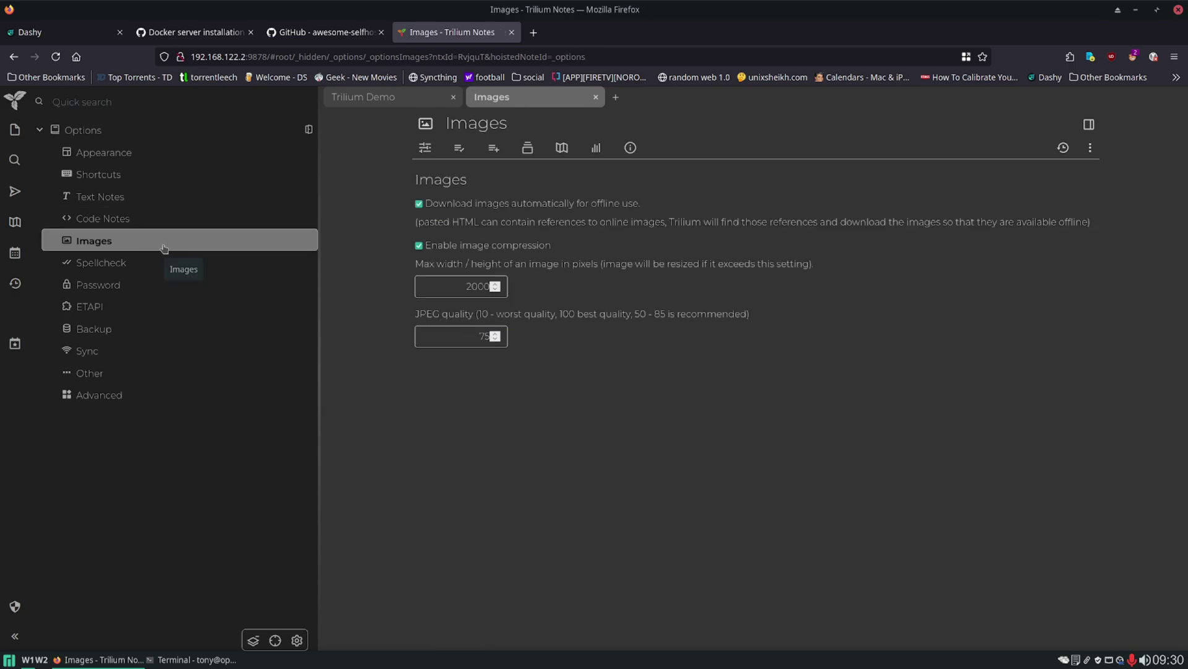
# - Browse the Spellcheck, Password, ETAPI, Backup, Sync, Other and Advanced settings pages
pyautogui.click(164, 262)
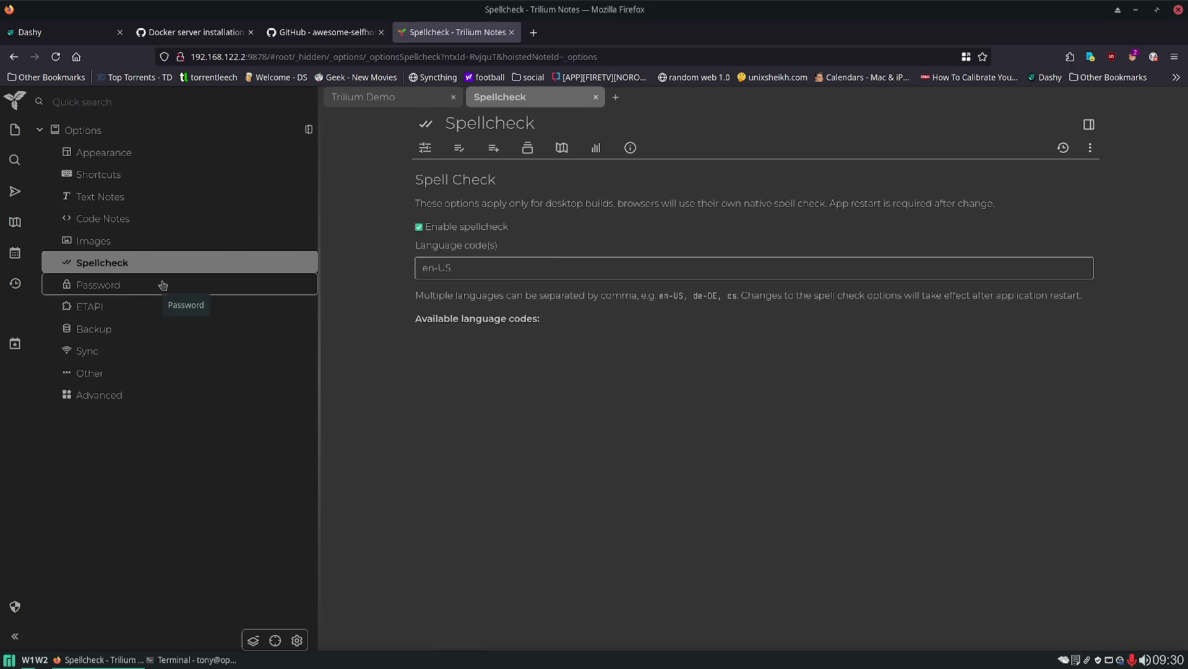
pyautogui.click(163, 285)
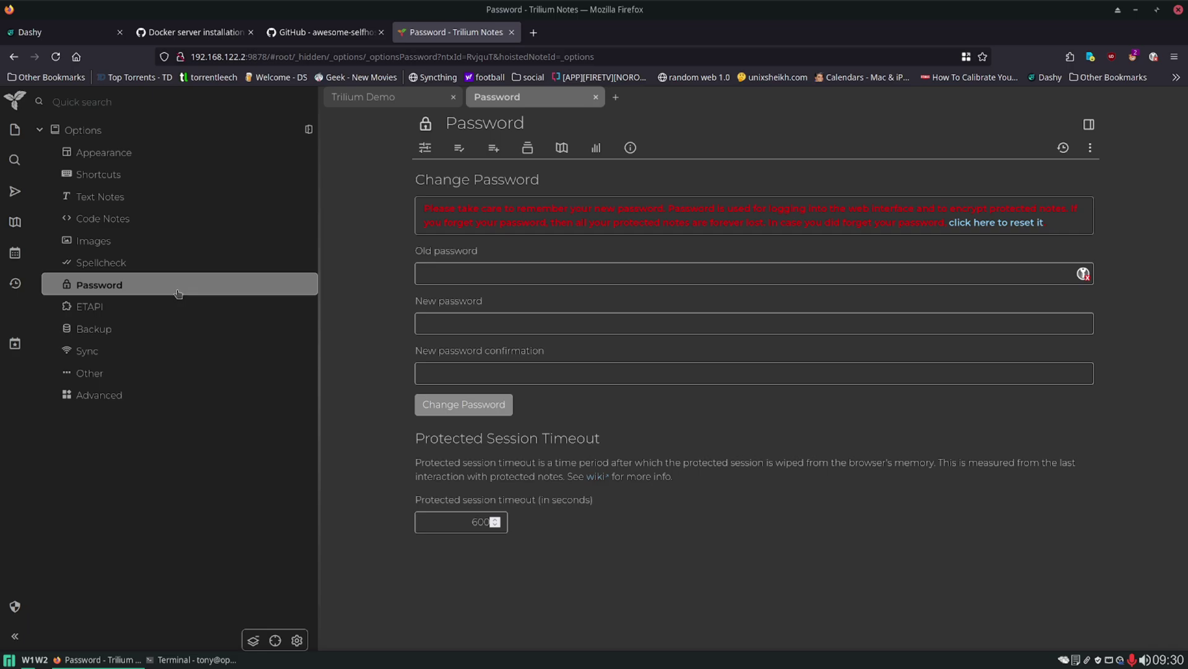
pyautogui.click(150, 308)
pyautogui.click(142, 332)
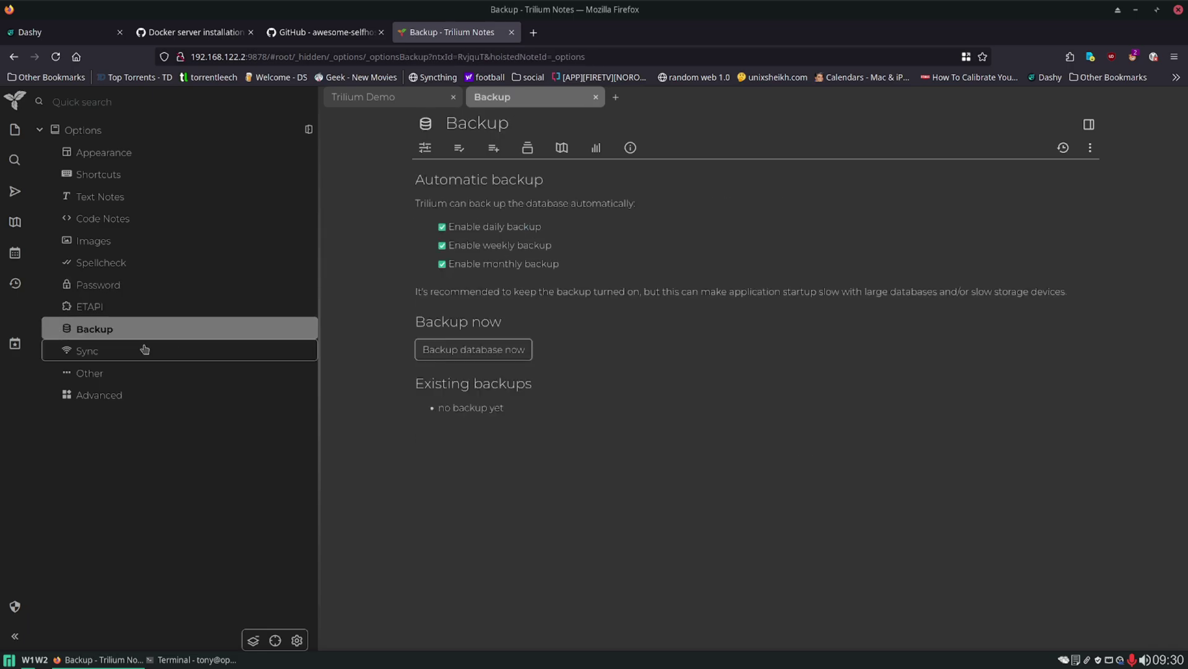
pyautogui.click(145, 351)
pyautogui.click(138, 374)
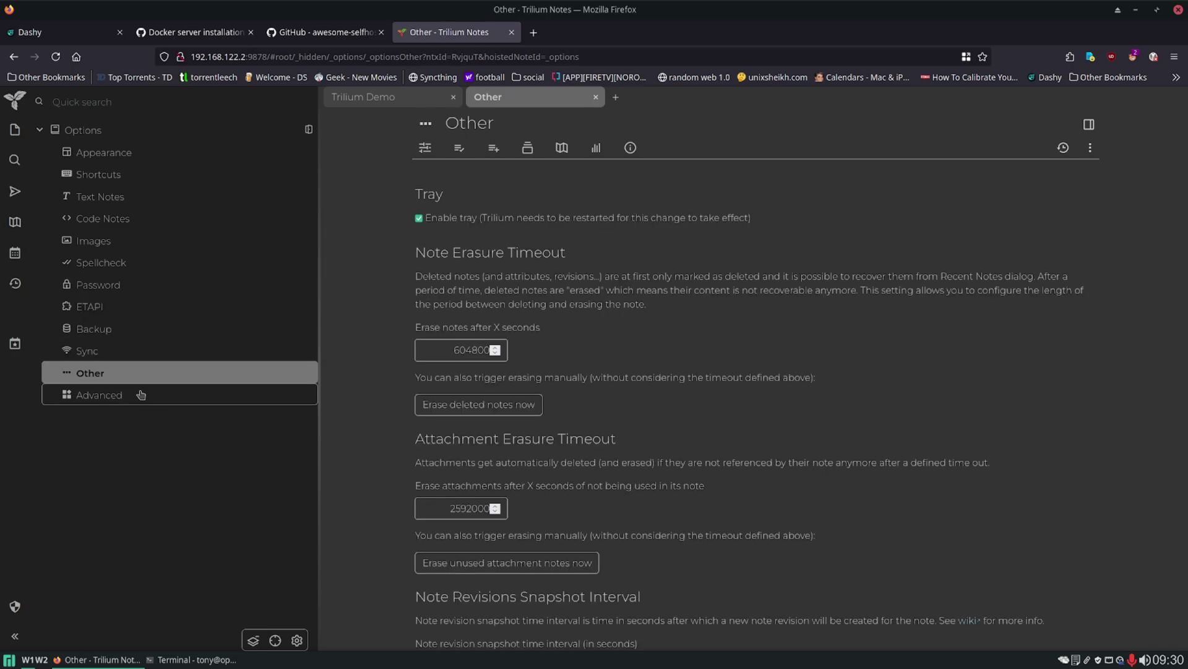
pyautogui.click(124, 395)
pyautogui.click(15, 101)
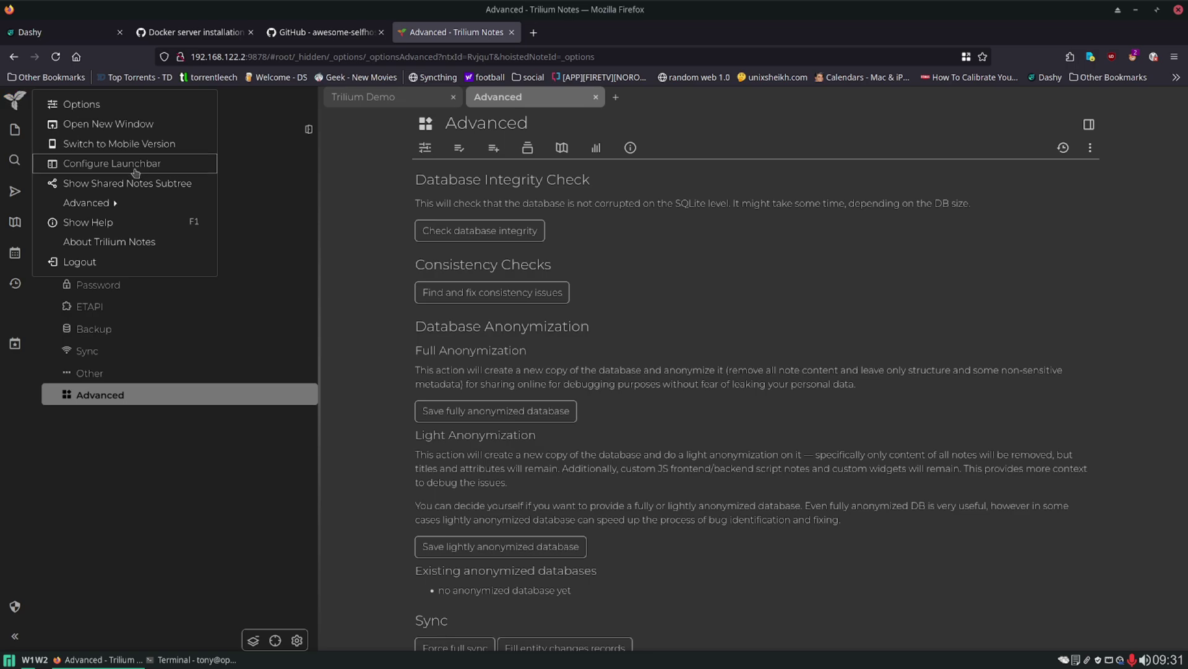
# - In Configure Launchbar, move the Jump to Note launcher from Visible to Available Launchers
pyautogui.click(131, 165)
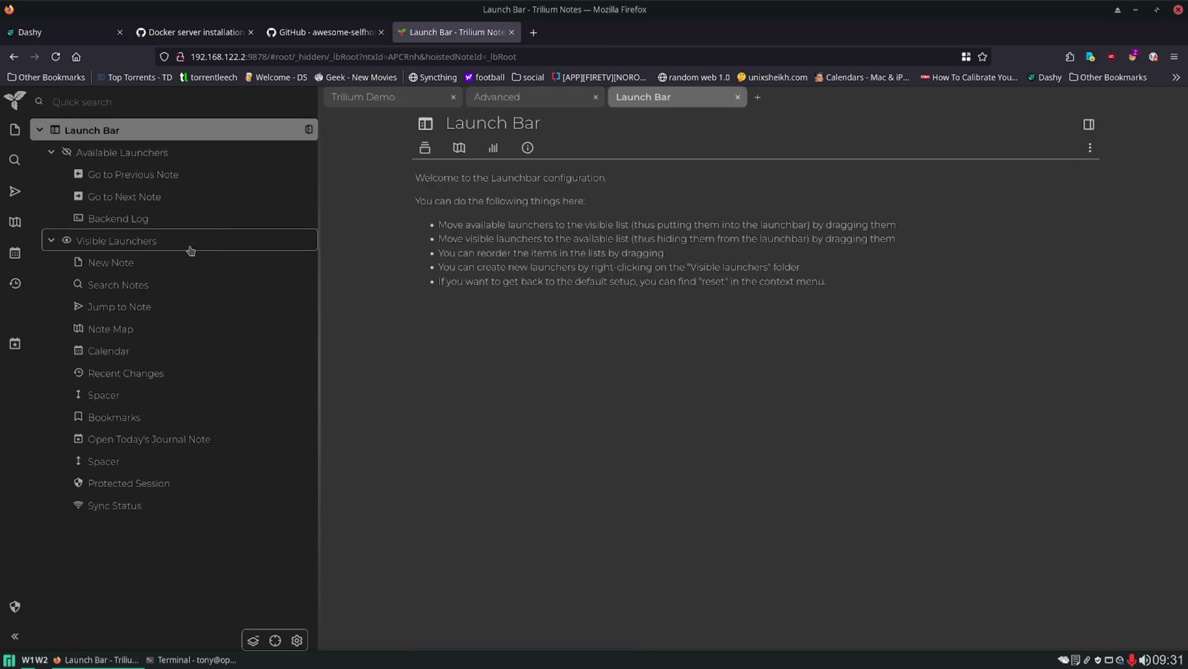
pyautogui.click(155, 238)
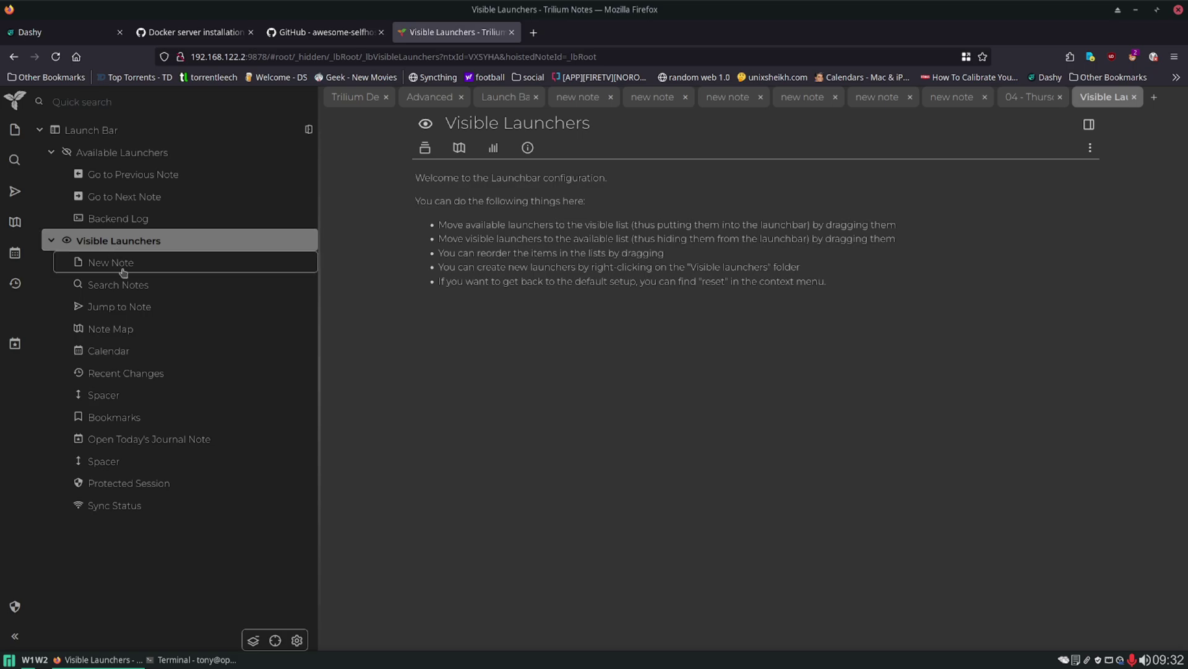
pyautogui.click(141, 268)
pyautogui.click(148, 290)
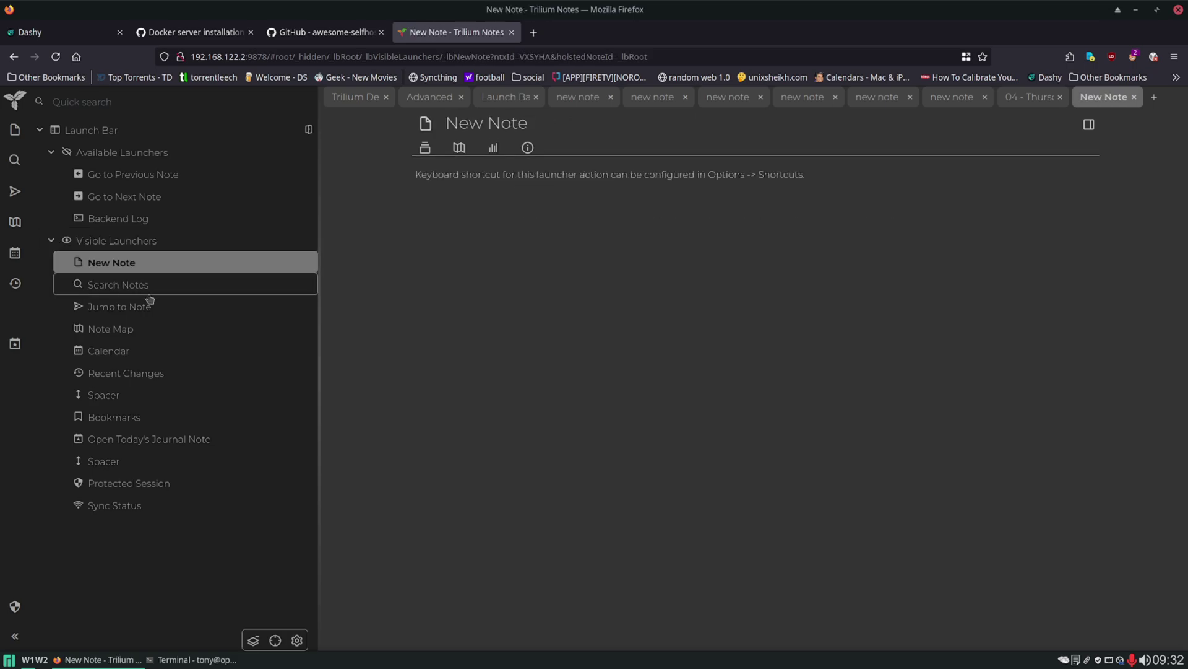
pyautogui.click(149, 309)
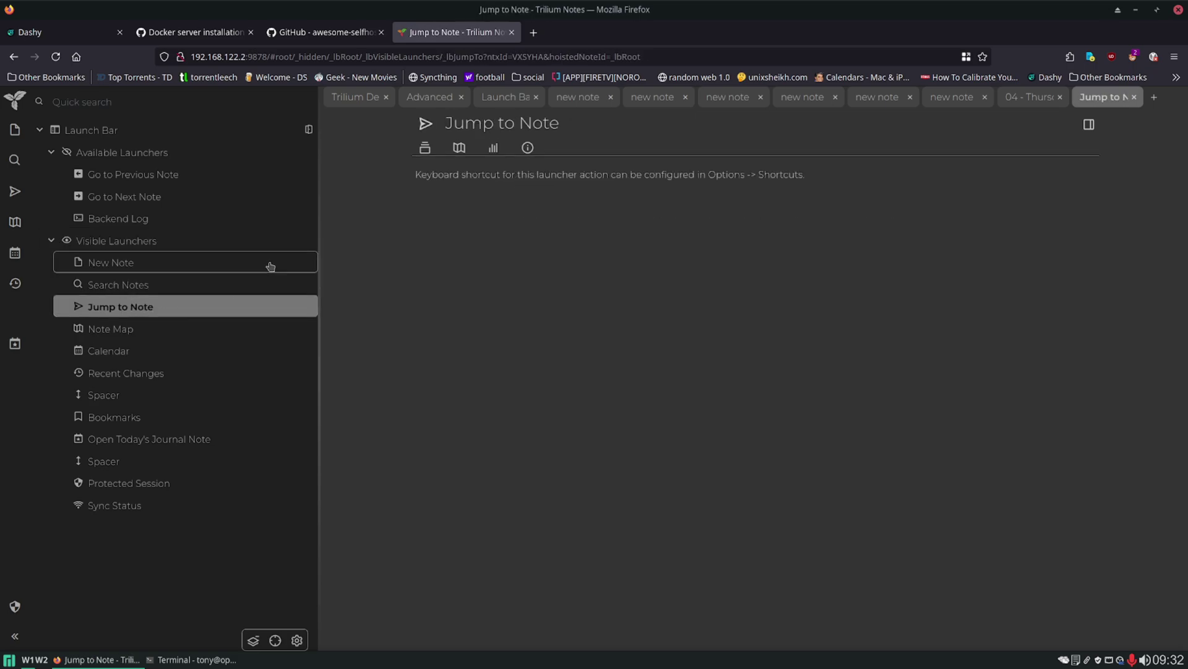
pyautogui.moveTo(154, 307); pyautogui.dragTo(117, 153)
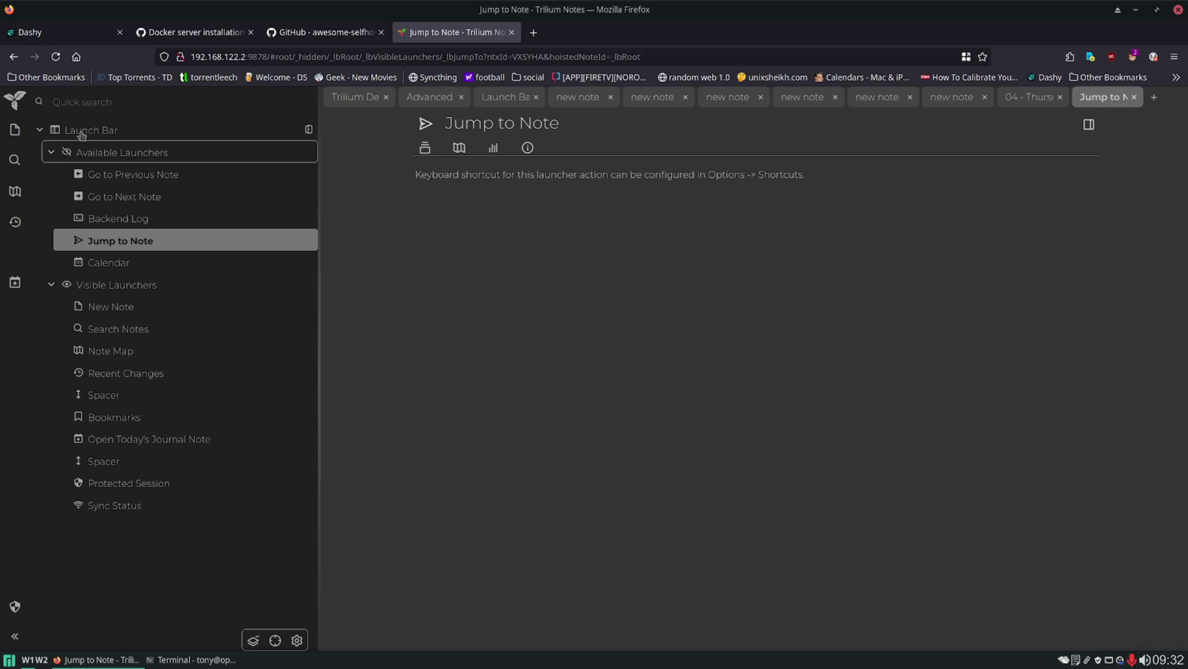
pyautogui.click(15, 99)
pyautogui.click(604, 242)
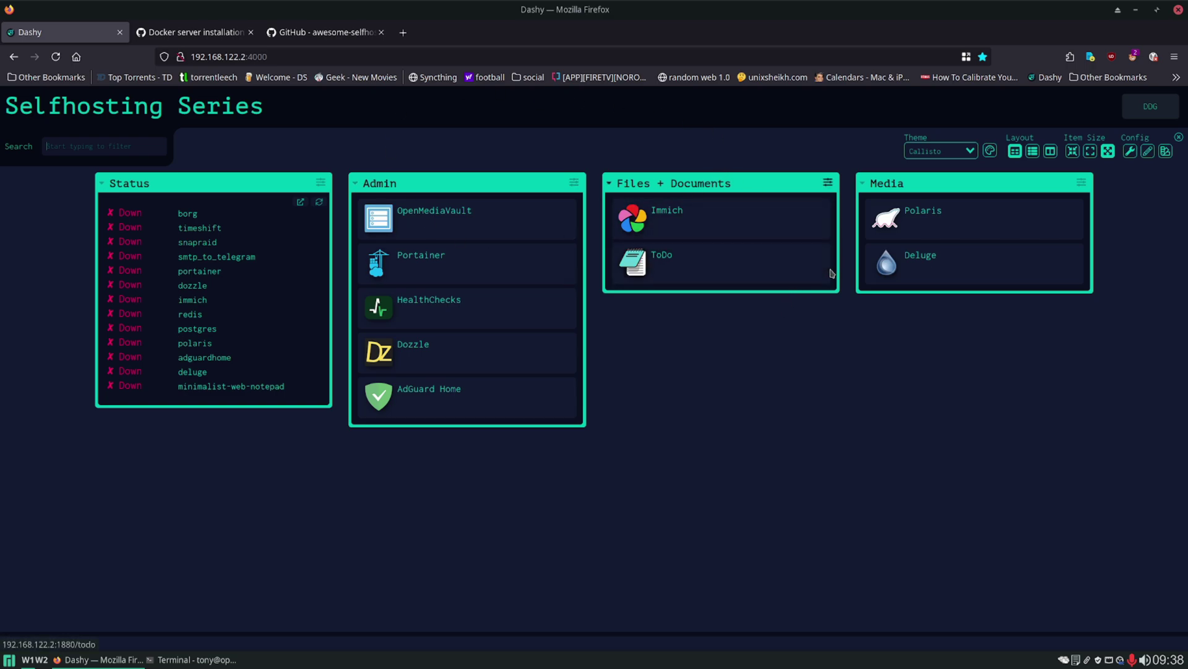
pyautogui.click(828, 184)
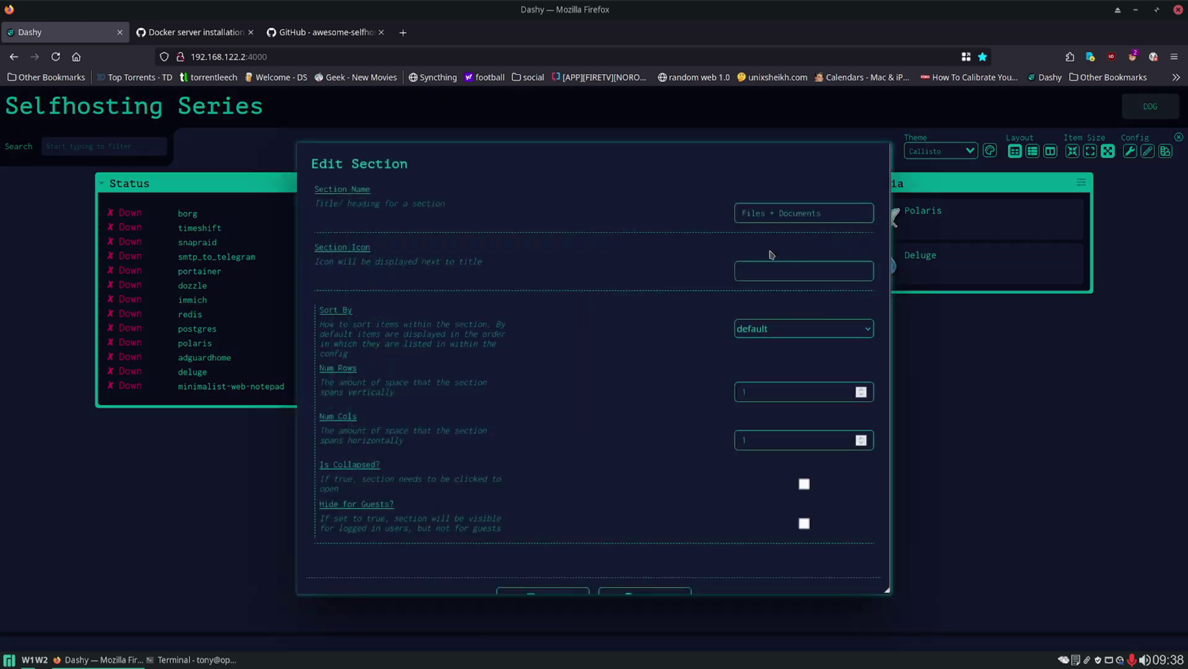
pyautogui.press('Escape')
pyautogui.click(1148, 151)
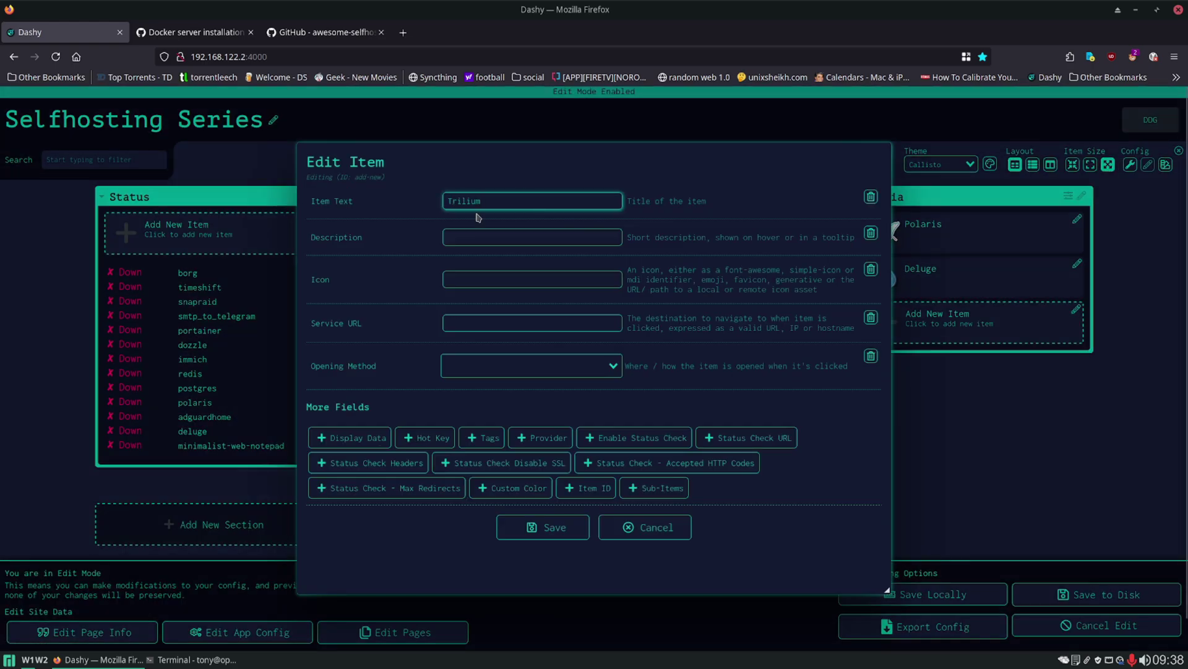
pyautogui.click(478, 237)
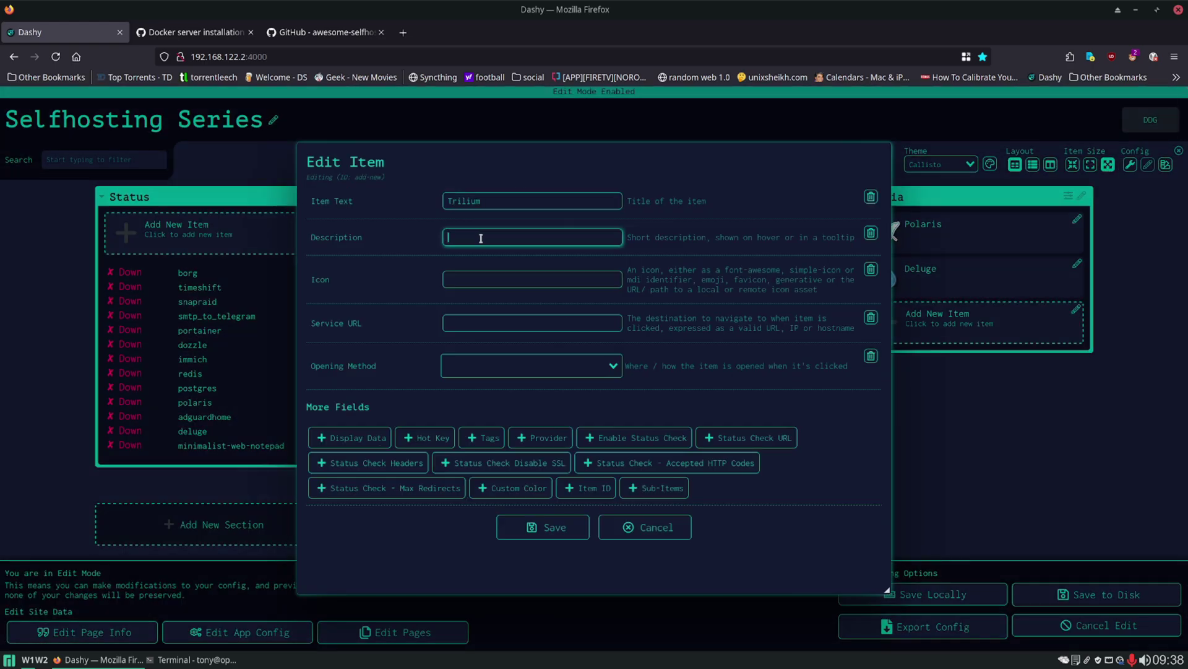
pyautogui.write('Organized notes.')
pyautogui.click(485, 279)
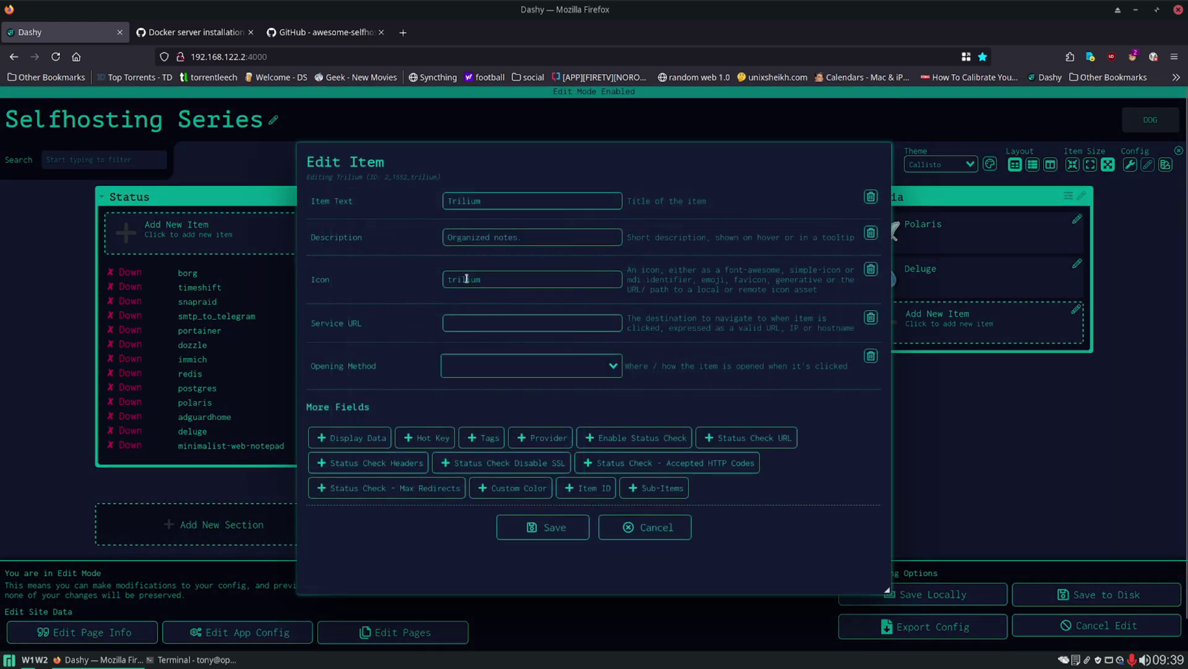
pyautogui.click(481, 323)
pyautogui.write('http://8878192.168.122.2:')
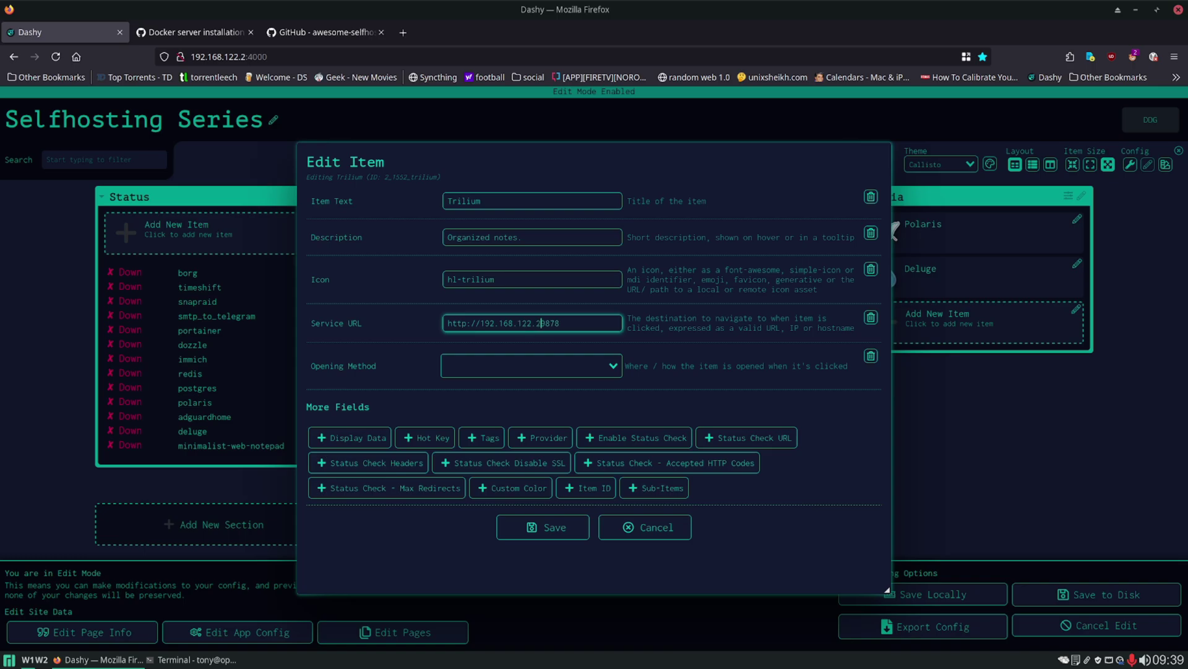
pyautogui.click(543, 526)
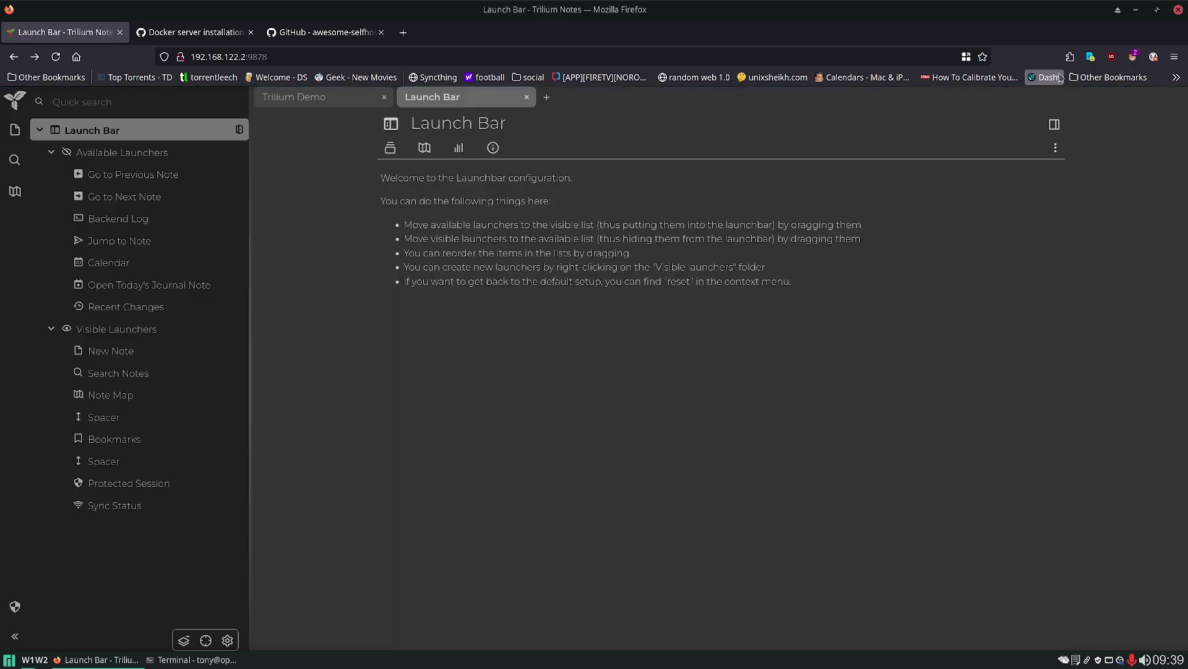
pyautogui.click(1046, 77)
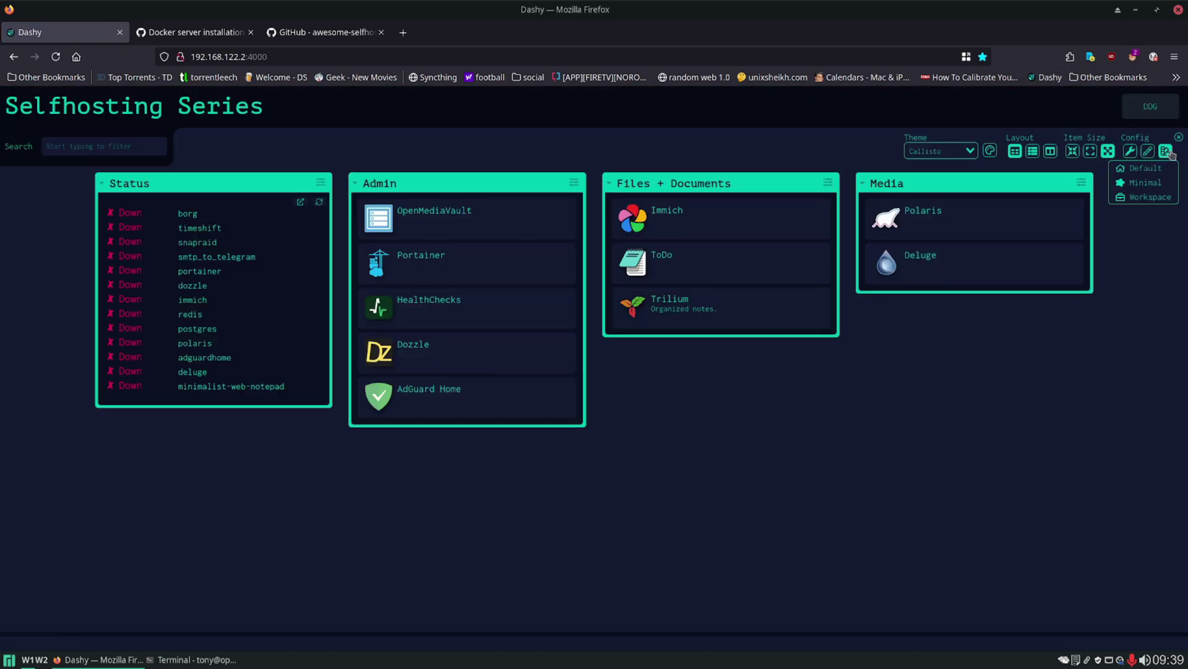